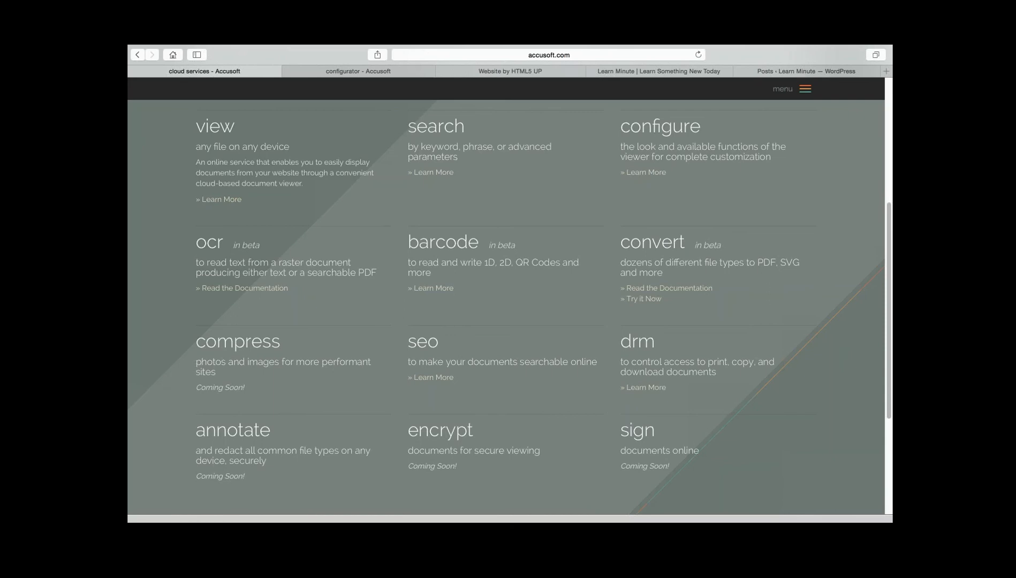
- Review the cloud service offerings listed on the Accusoft page, from the sign service up to the introductory banner
scroll(506, 306, up, 1)
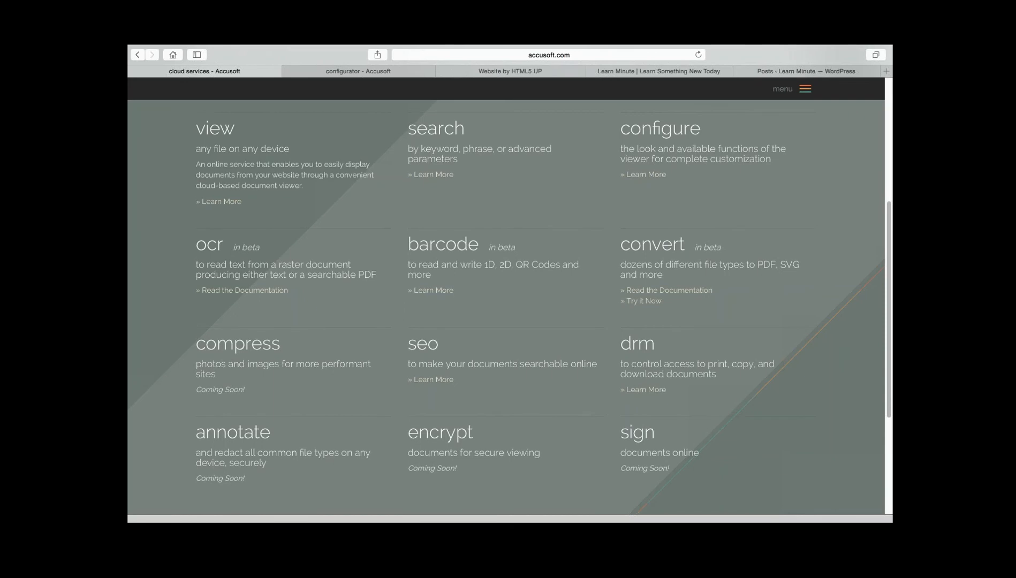
scroll(506, 307, up, 2)
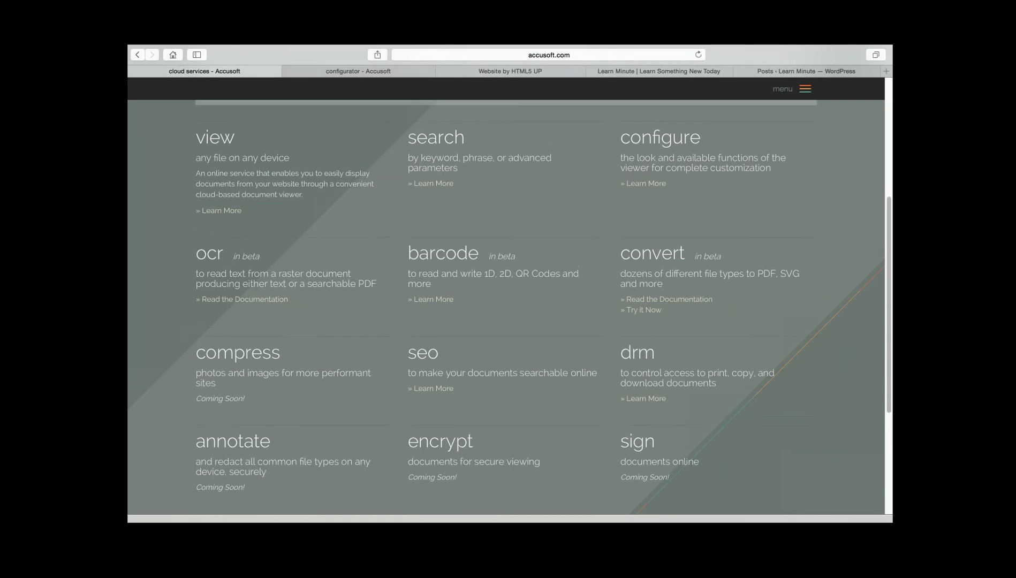
scroll(506, 307, up, 5)
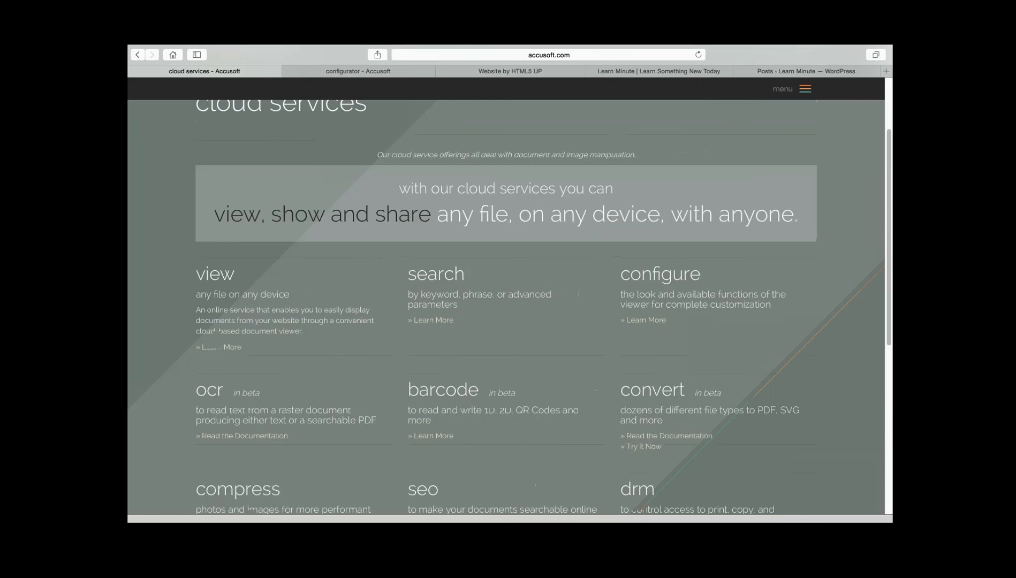
scroll(506, 307, up, 1)
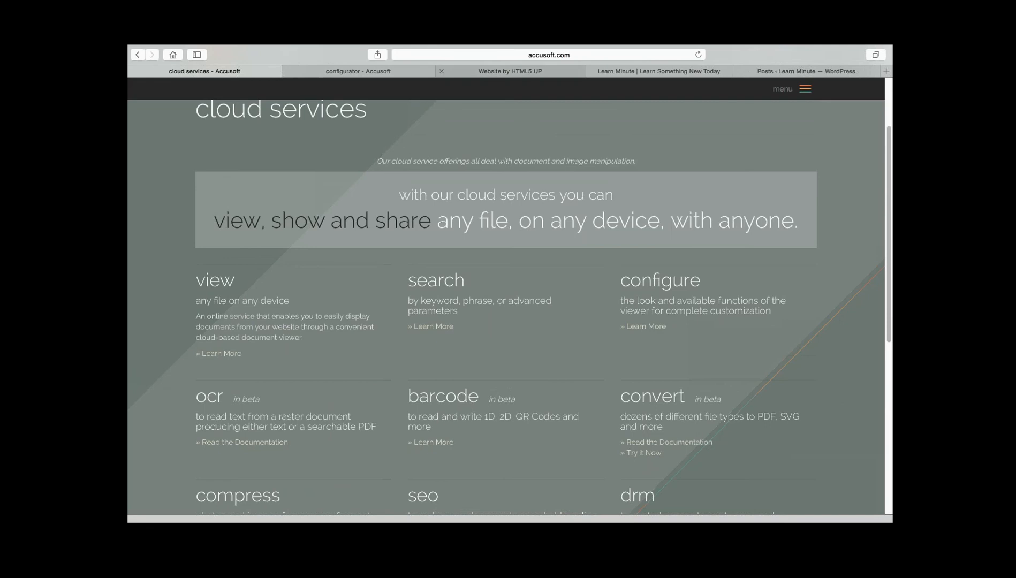
- Examine the HTML5 UP website page, including the My Portfolio section with the "VIEWER GOES HERE" box
click(510, 71)
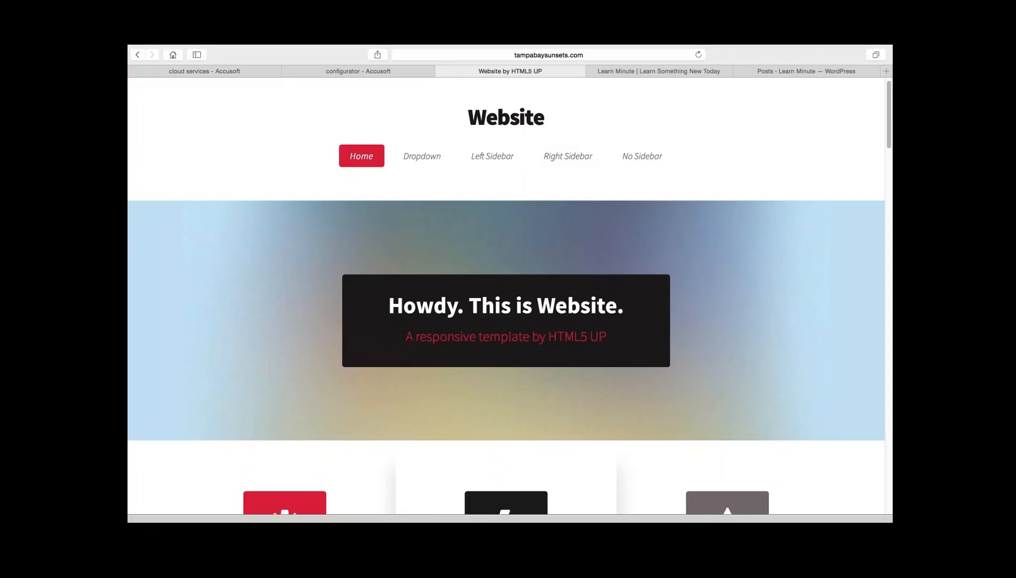
scroll(507, 304, down, 1)
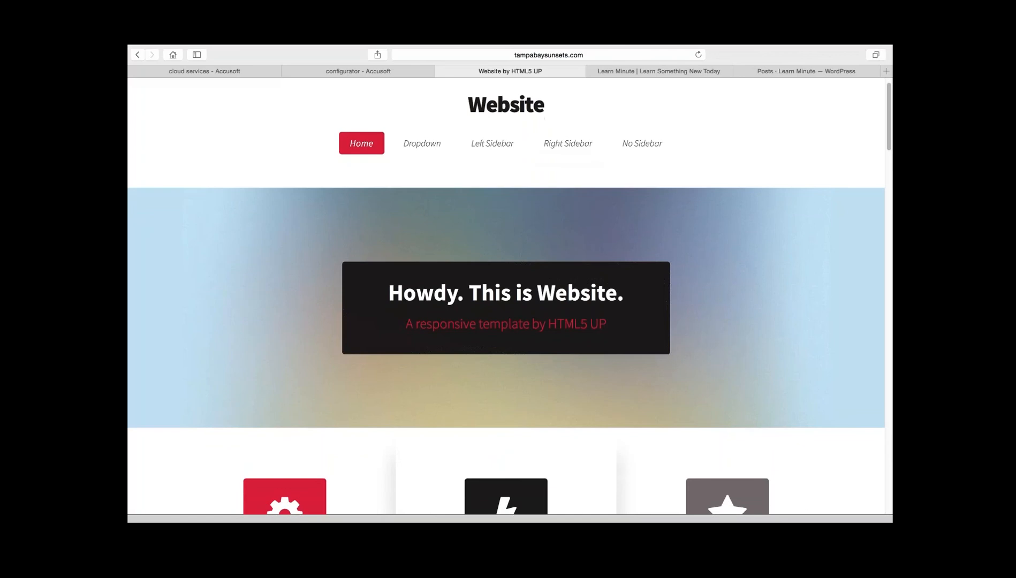
scroll(506, 304, down, 7)
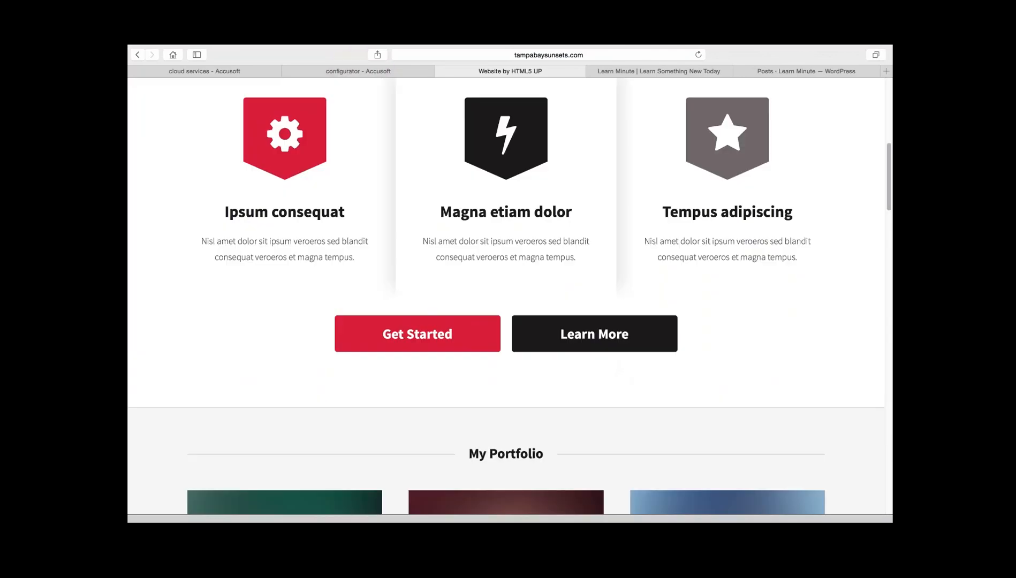
scroll(507, 304, down, 1)
scroll(506, 304, down, 4)
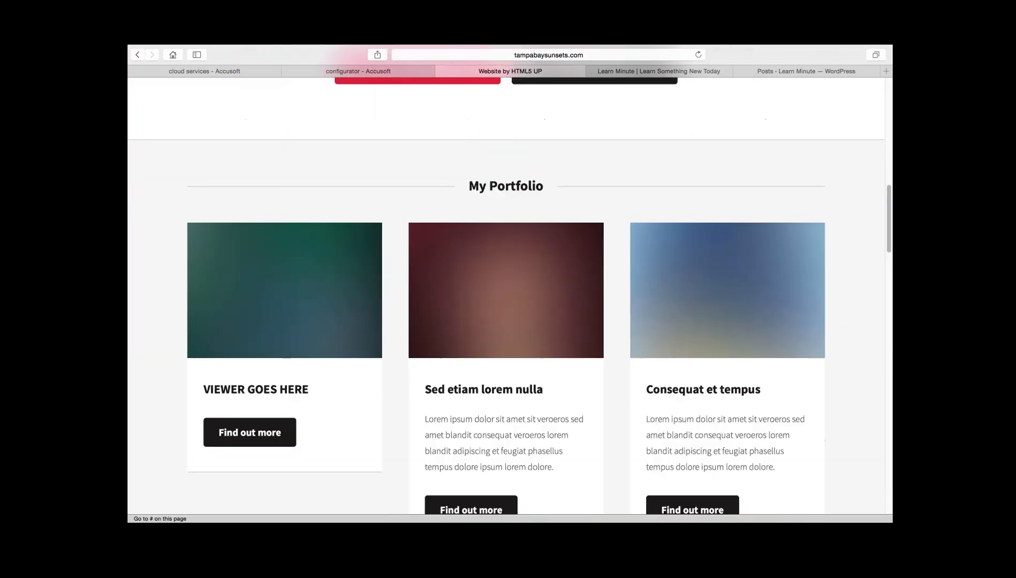
scroll(507, 304, down, 1)
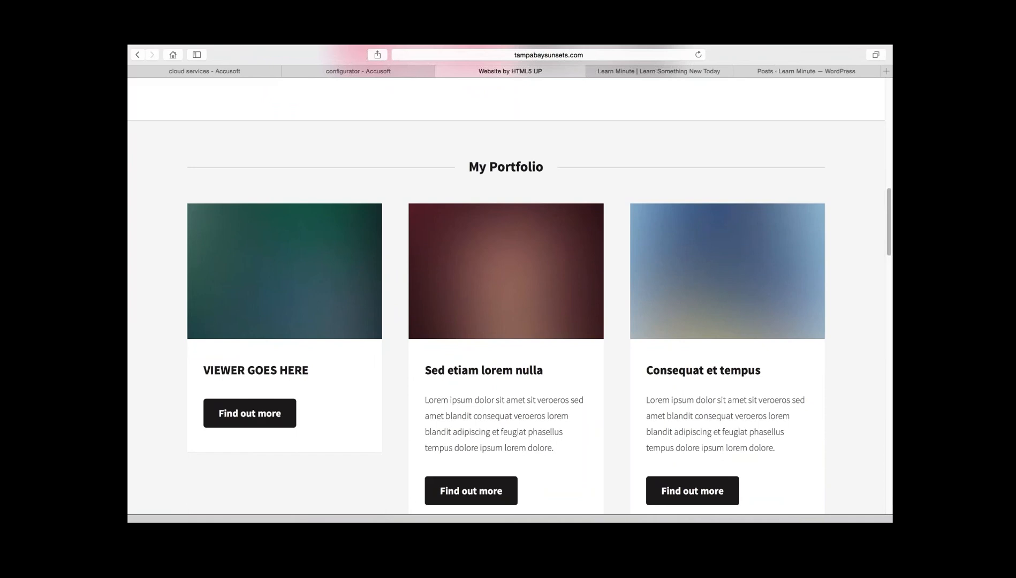
scroll(507, 304, up, 1)
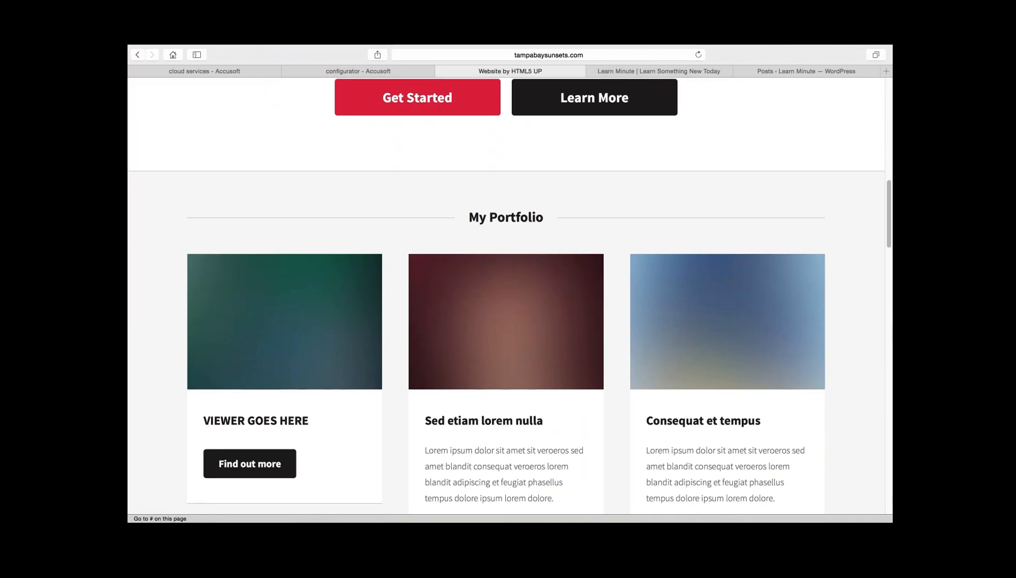
scroll(507, 304, up, 7)
scroll(507, 304, up, 2)
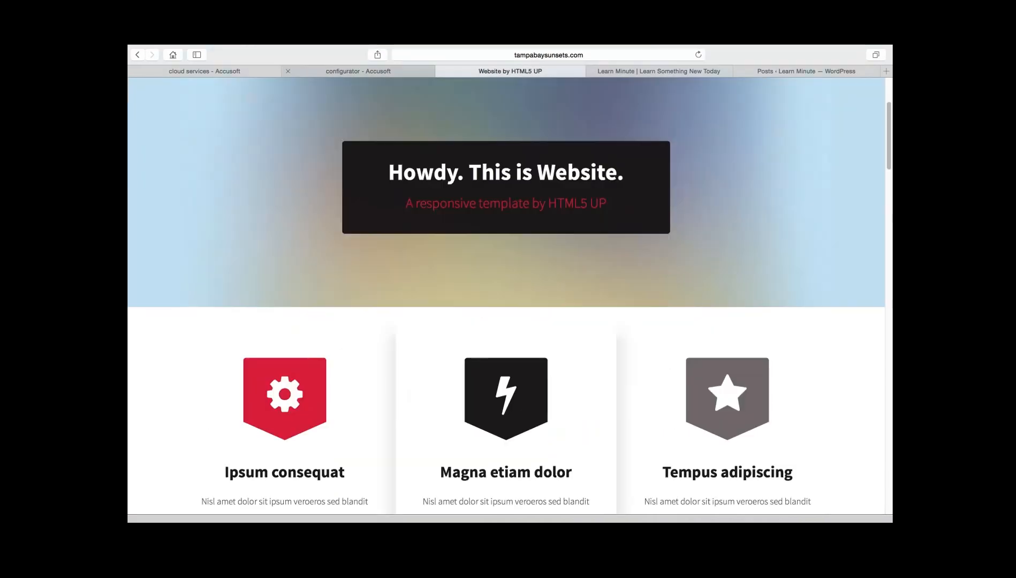
- Open the viewer configurator through the cloud services page's configure entry and choose HTML 5 as the viewer type
click(358, 72)
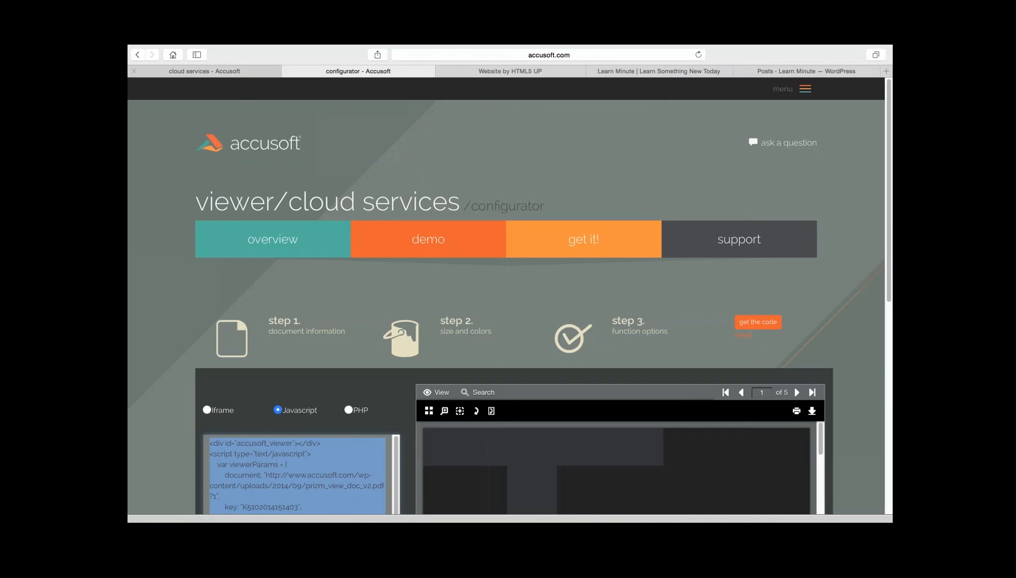
click(204, 71)
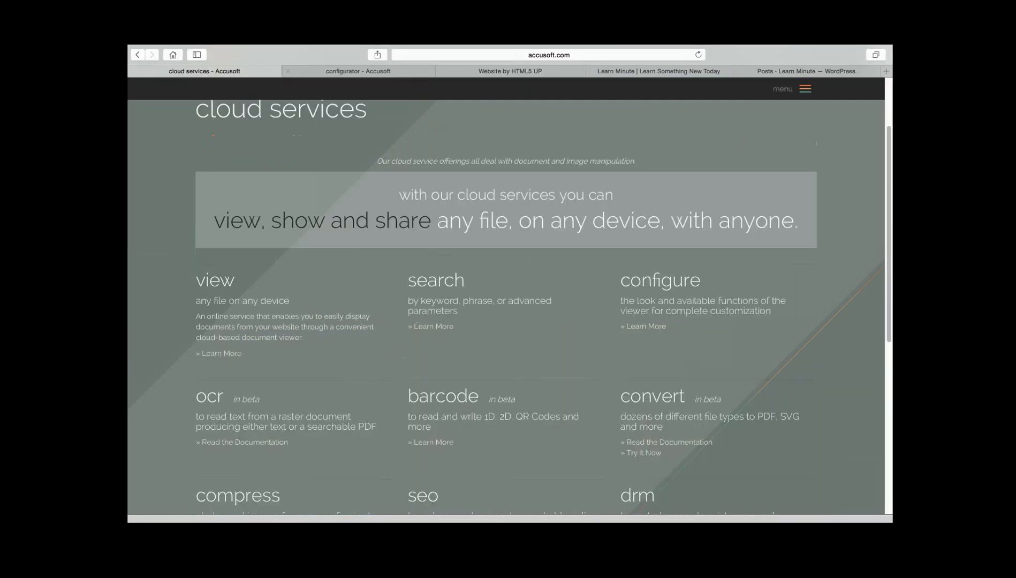
click(645, 327)
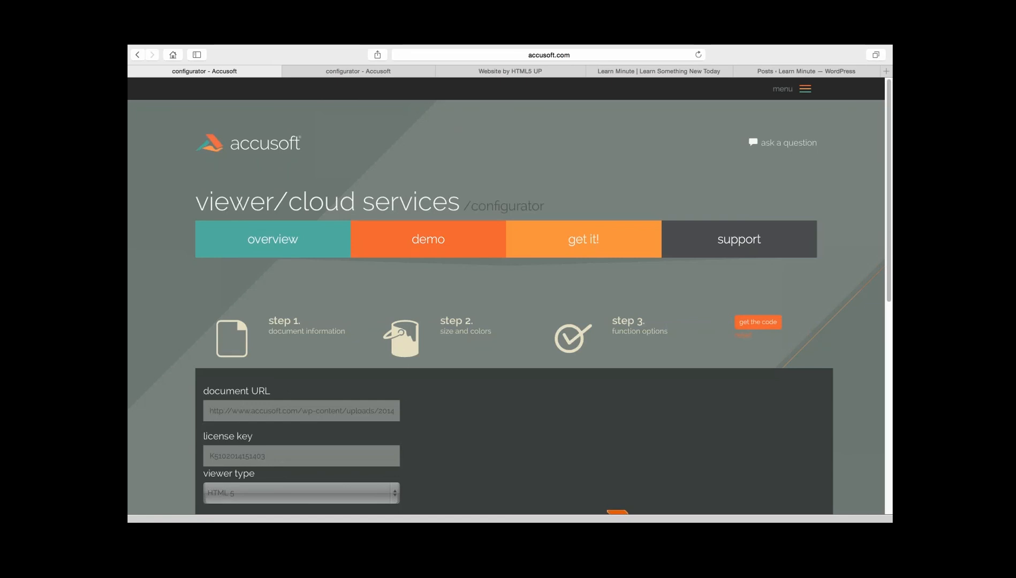
click(301, 493)
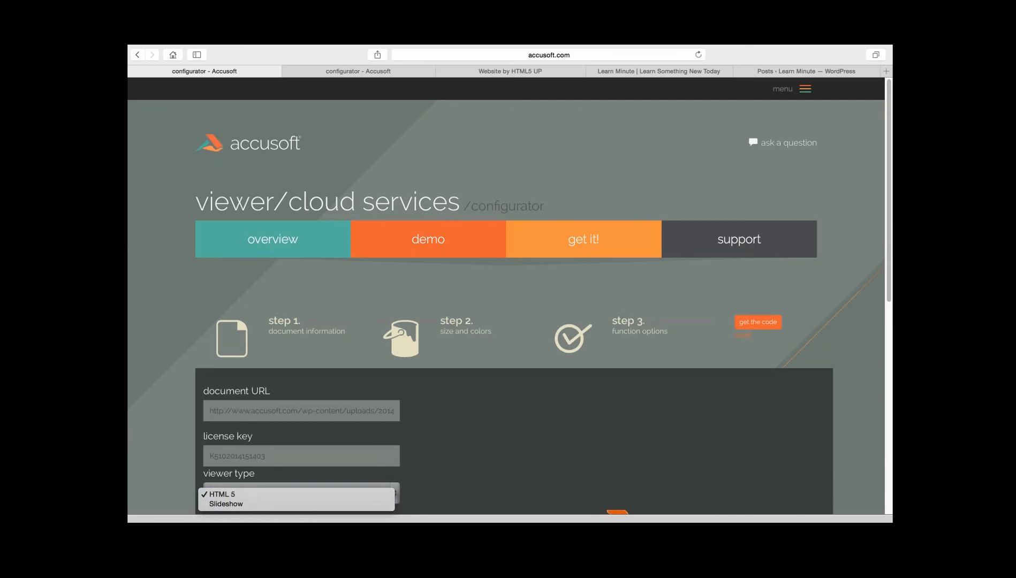
click(222, 494)
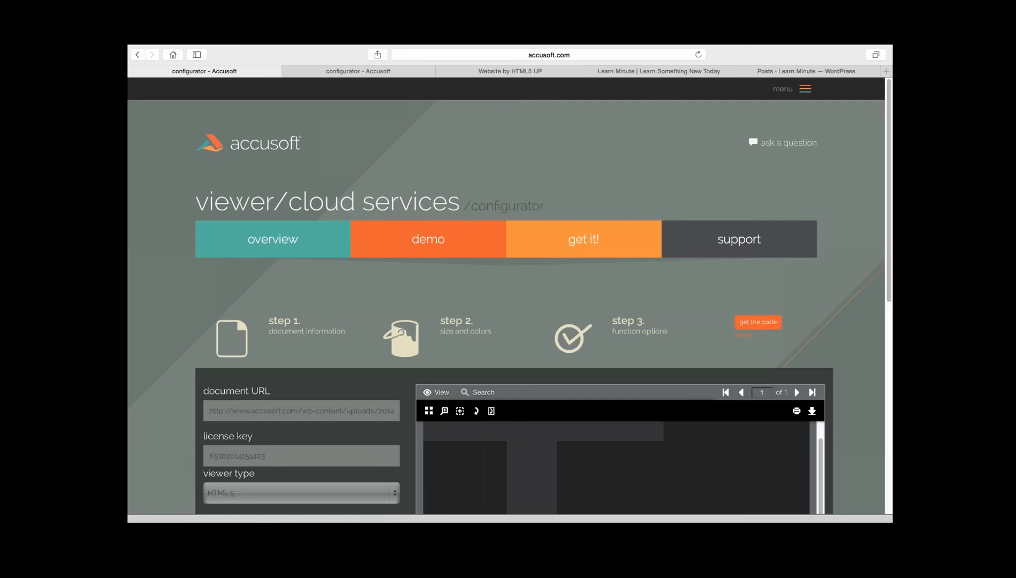
- Generate the embed code for the configured HTML 5 viewer and bring the whole code into view
scroll(506, 332, down, 1)
scroll(506, 300, down, 1)
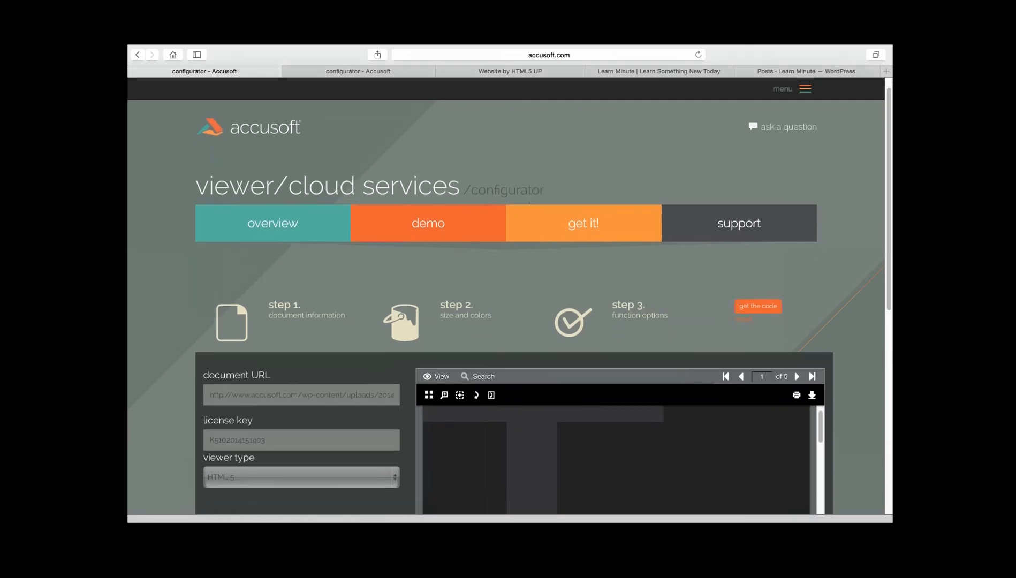
scroll(506, 300, down, 1)
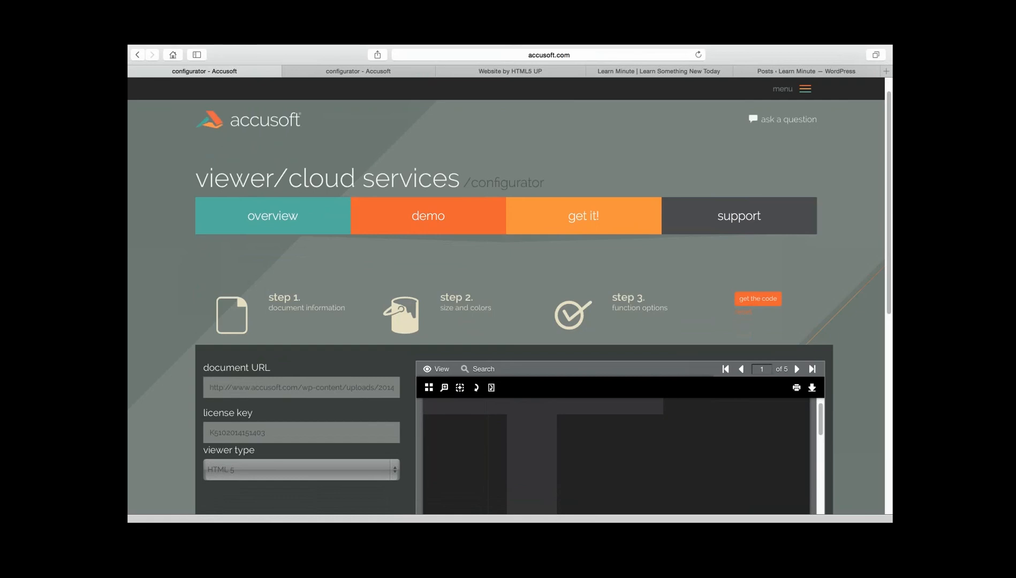
scroll(506, 300, down, 5)
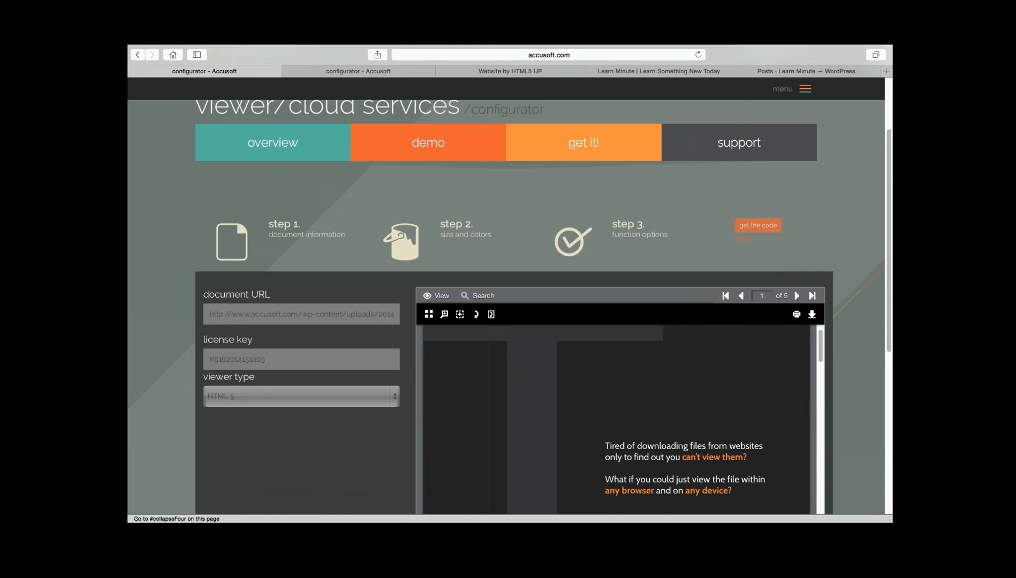
click(757, 225)
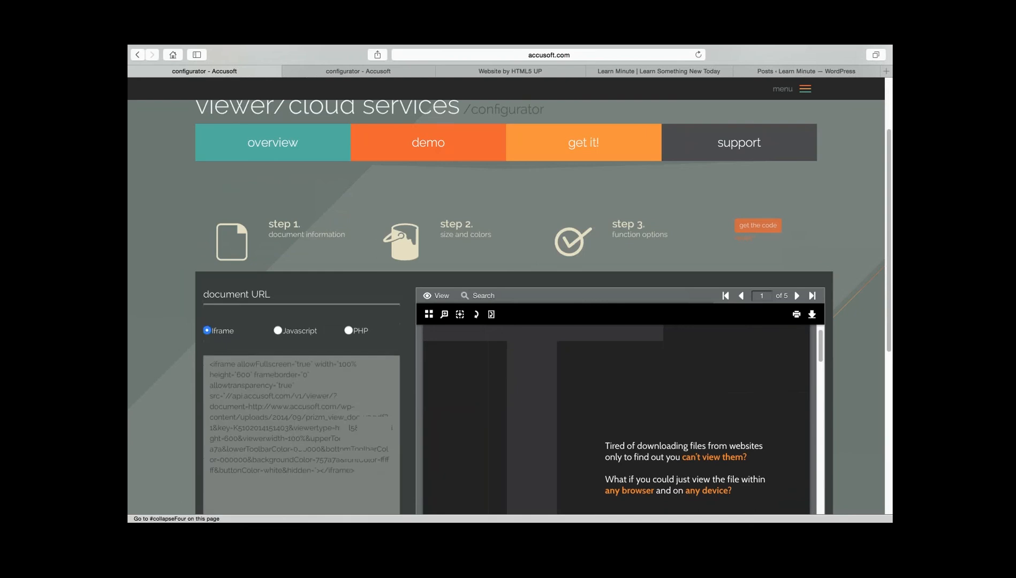
scroll(758, 227, down, 1)
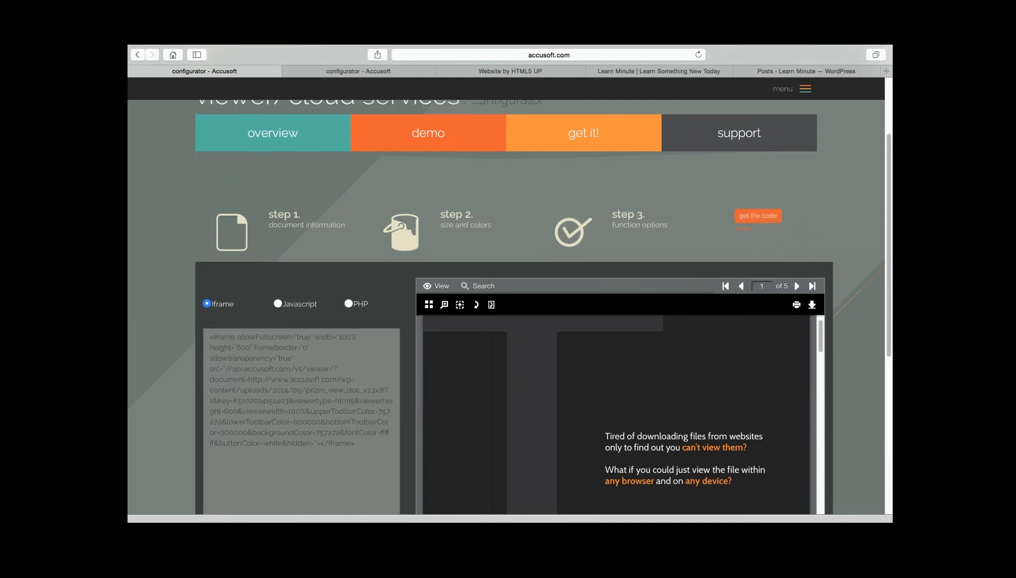
scroll(514, 322, down, 5)
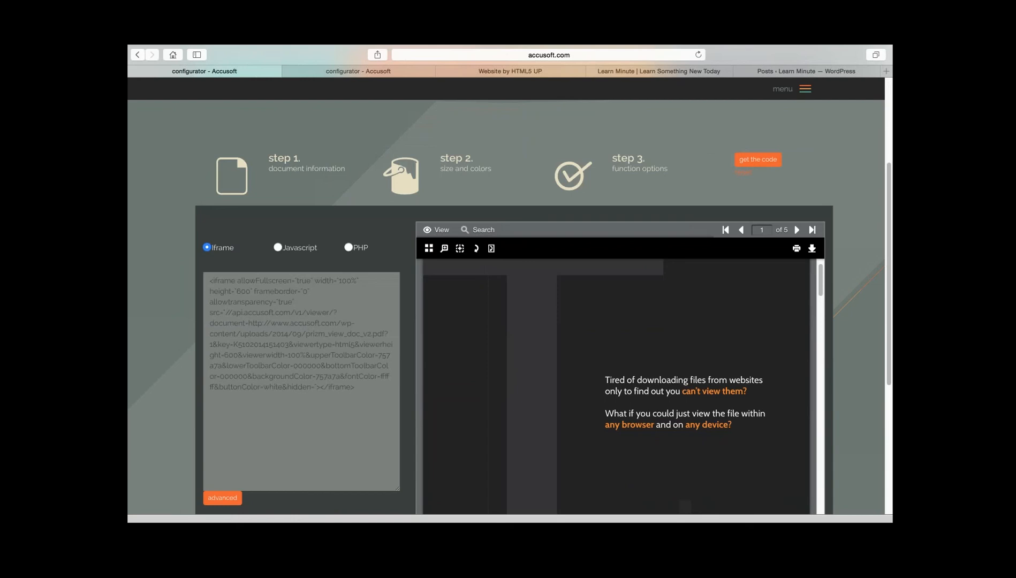
- Change the embed code format to Javascript and copy the entire code
click(278, 247)
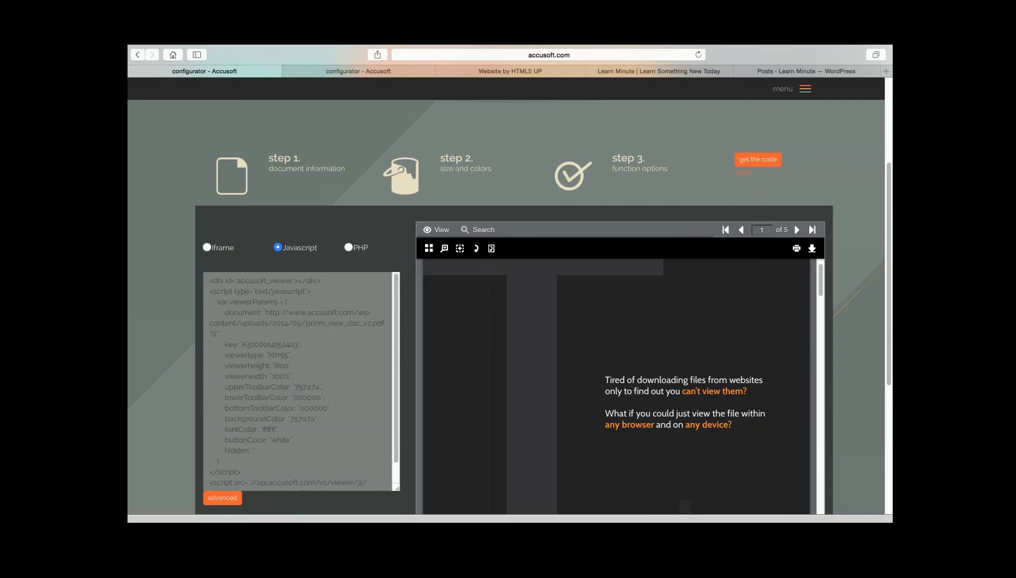
click(297, 382)
key(super+a)
key(super+c)
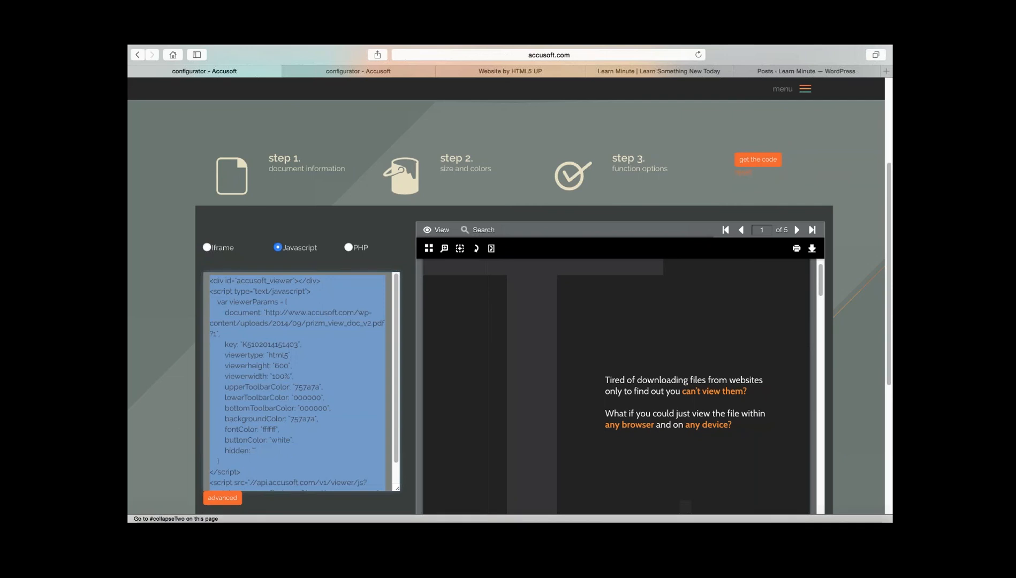
- Switch to Taco HTML Edit and paste the viewer code with its license key below the "VIEWER GOES HERE" header in index.html
key(ctrl+Up)
click(631, 65)
scroll(510, 307, down, 5)
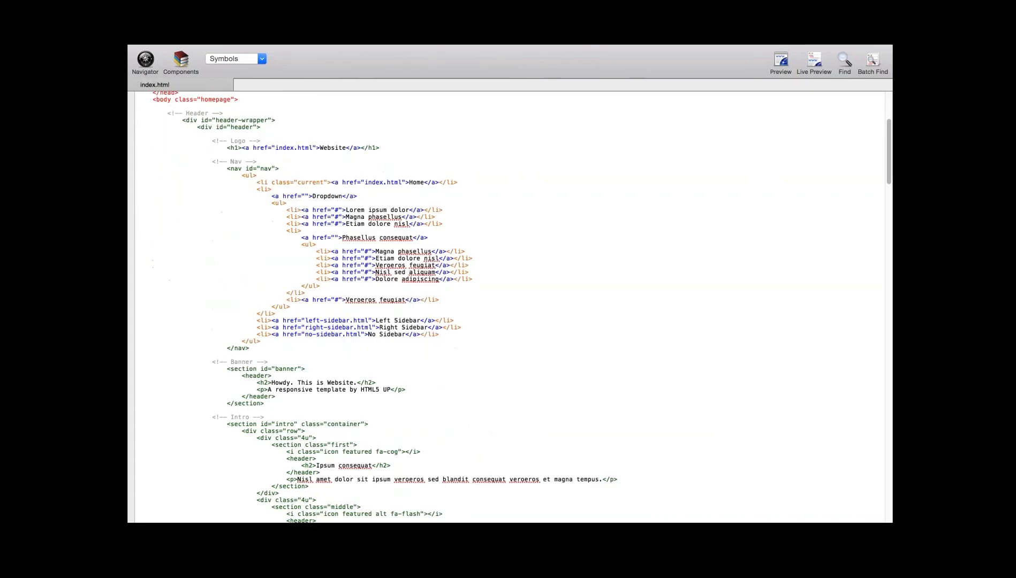
scroll(510, 306, down, 8)
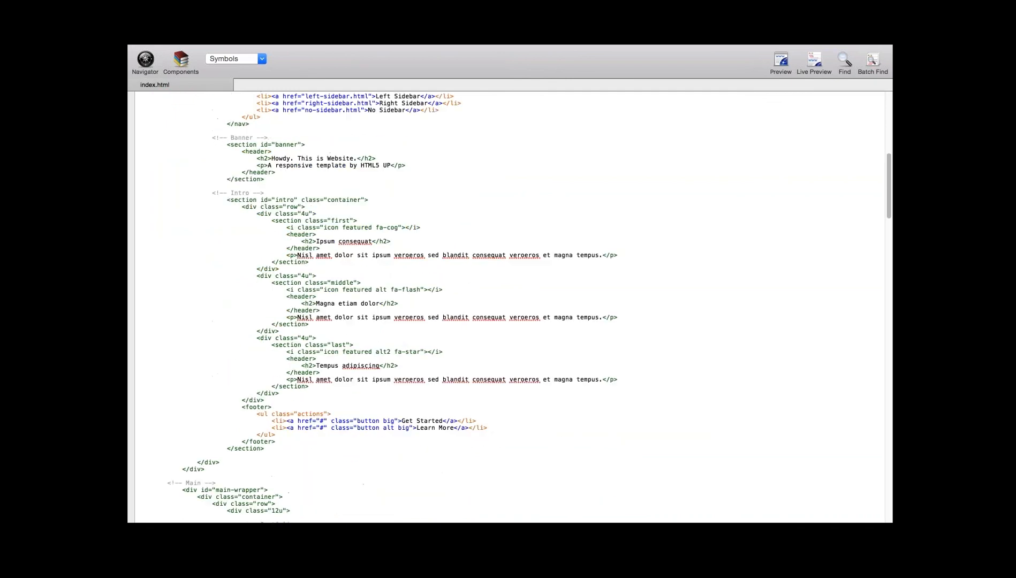
scroll(331, 354, down, 10)
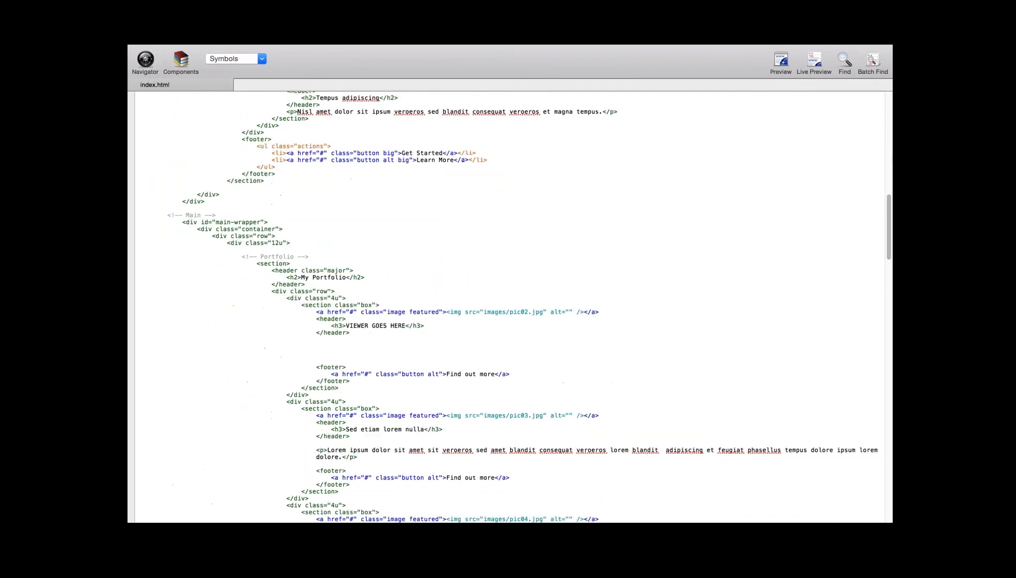
key(super+v)
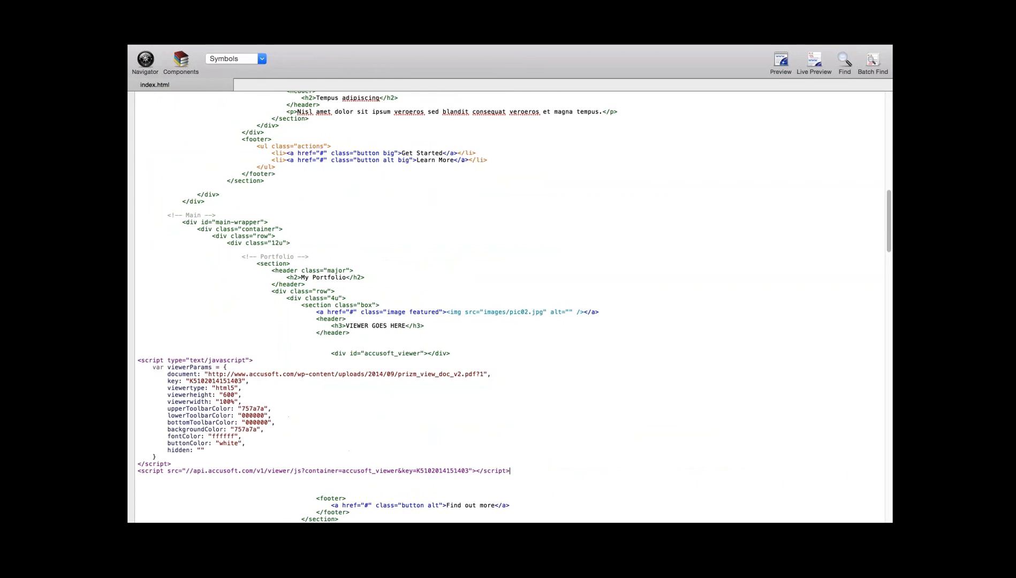
- Save the edited index.html file
mouse_move(231, 46)
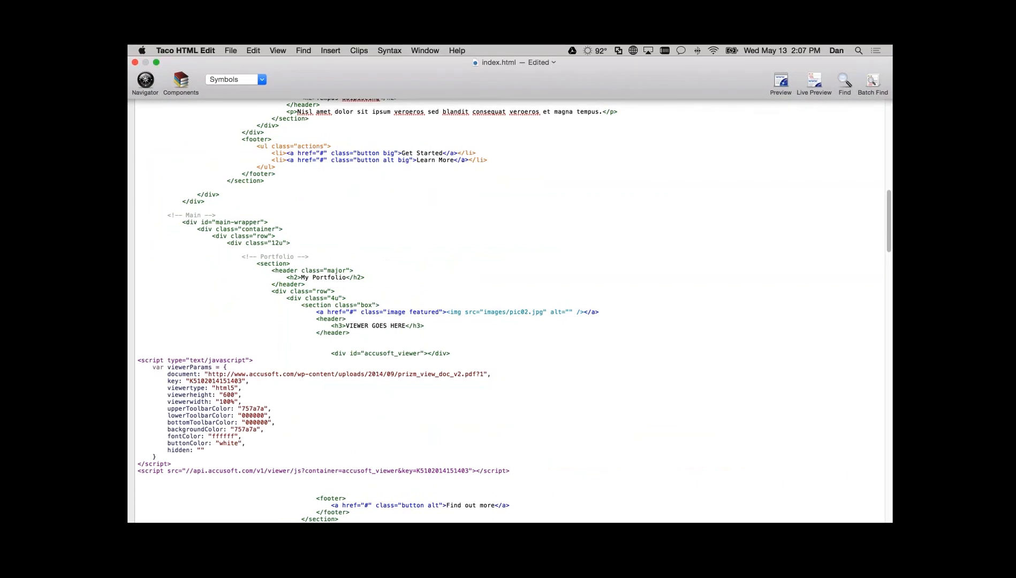
click(231, 50)
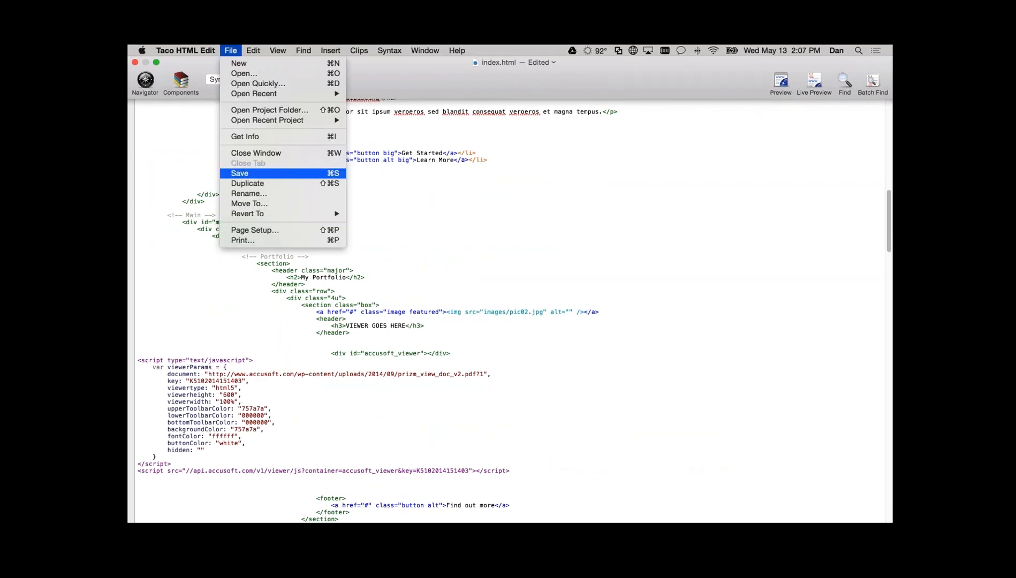
click(235, 173)
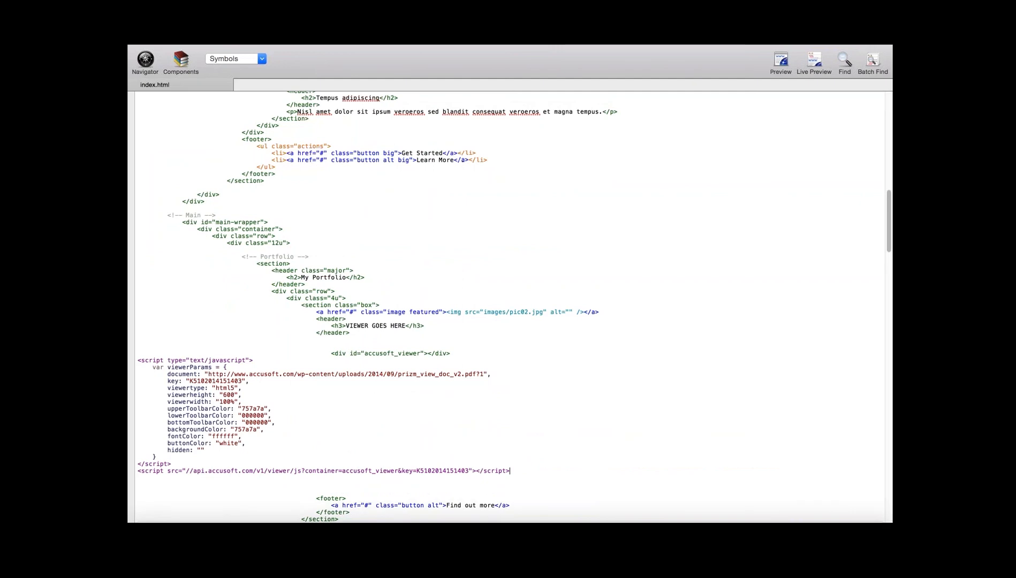
- Switch back to Safari and reload the website at tampabaysunsets.com/webinar/
key(ctrl+Up)
click(511, 57)
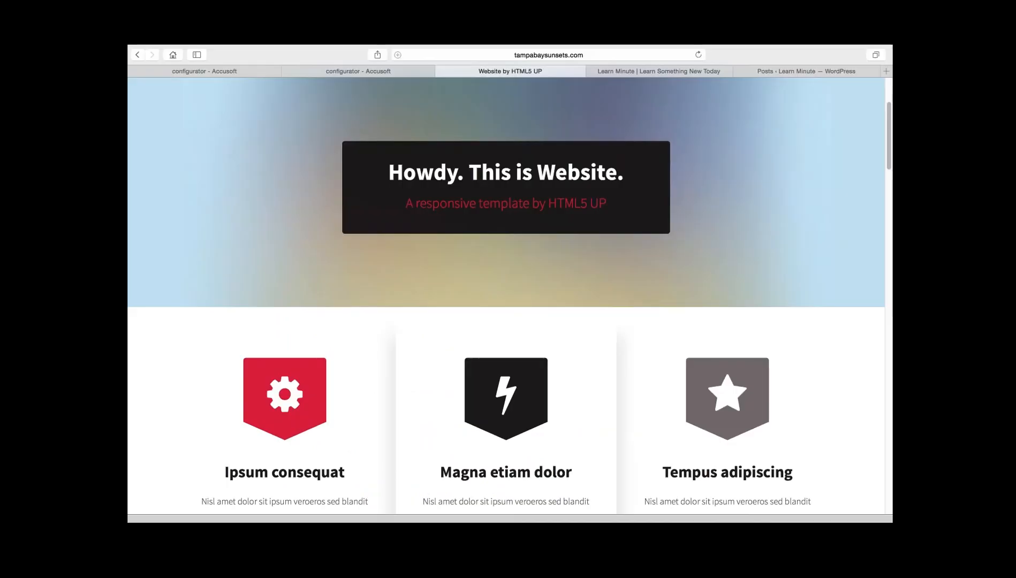
key(super+l)
key(Return)
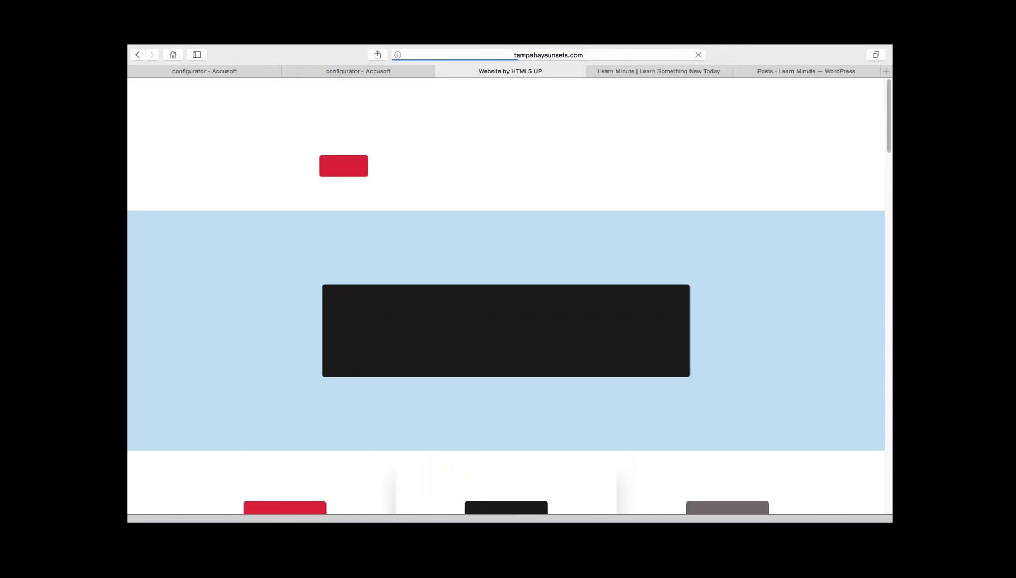
key(super+l)
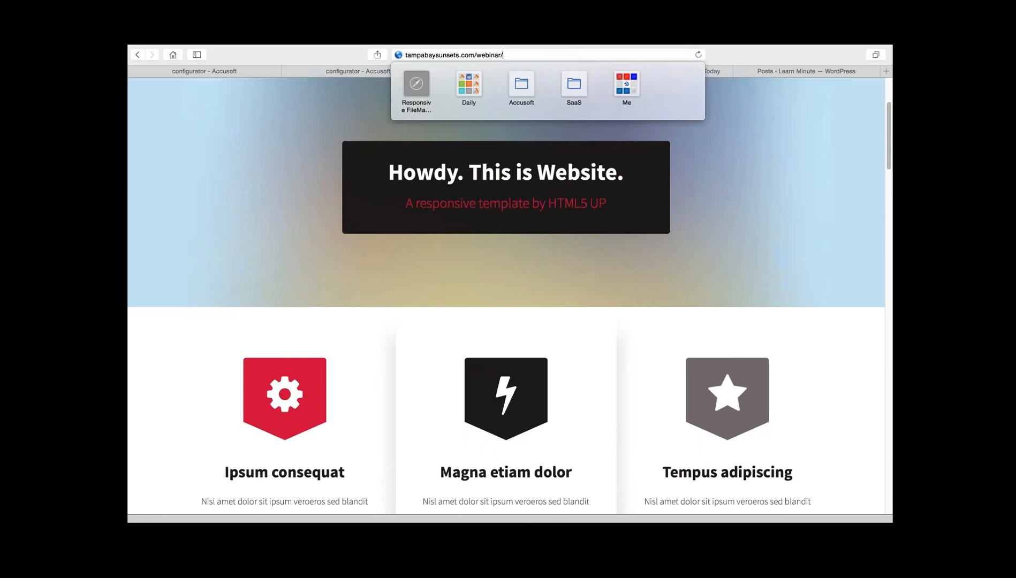
key(Return)
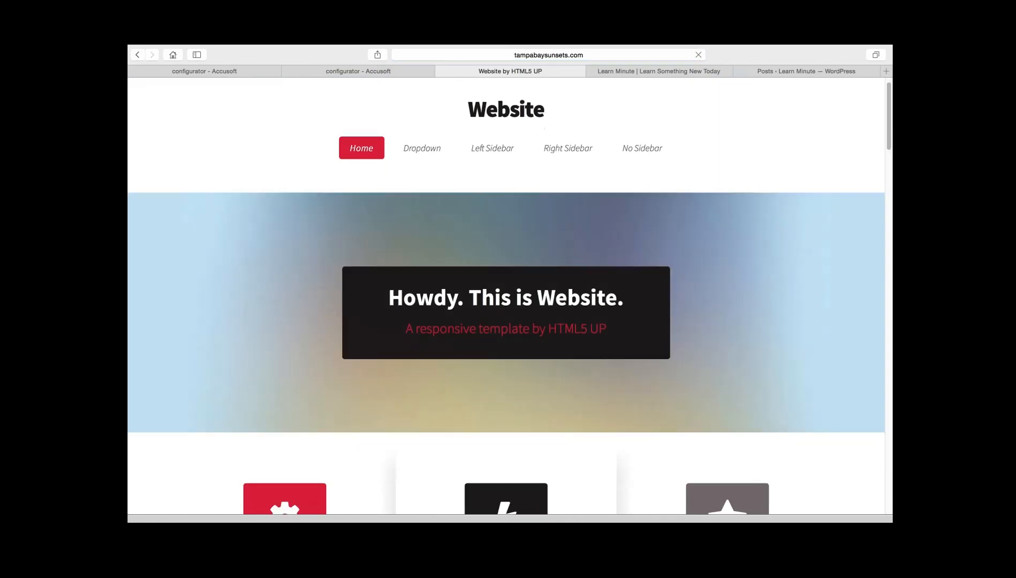
- Check the embedded viewer below the "VIEWER GOES HERE" header in the My Portfolio section
scroll(506, 295, down, 15)
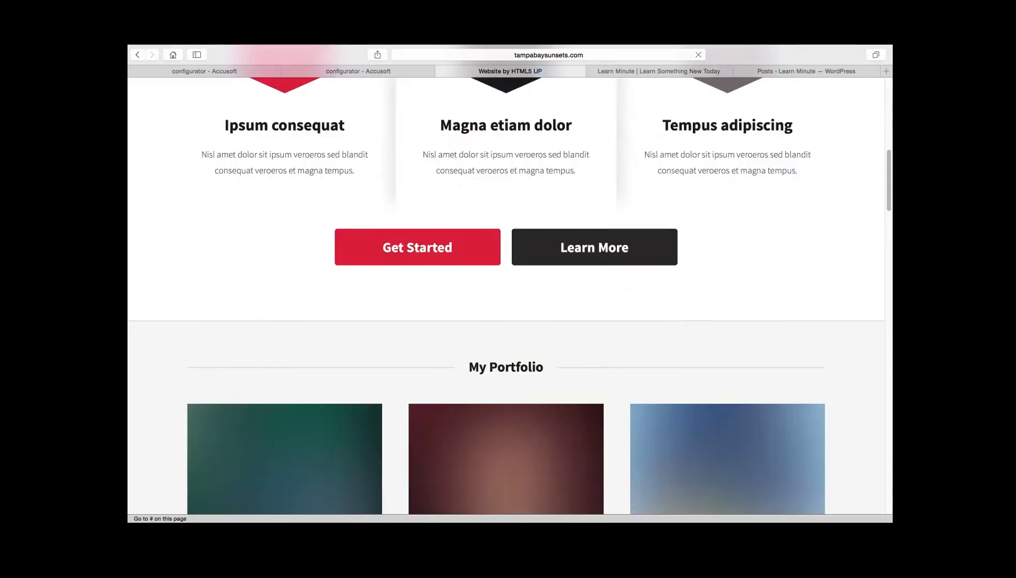
scroll(506, 294, down, 1)
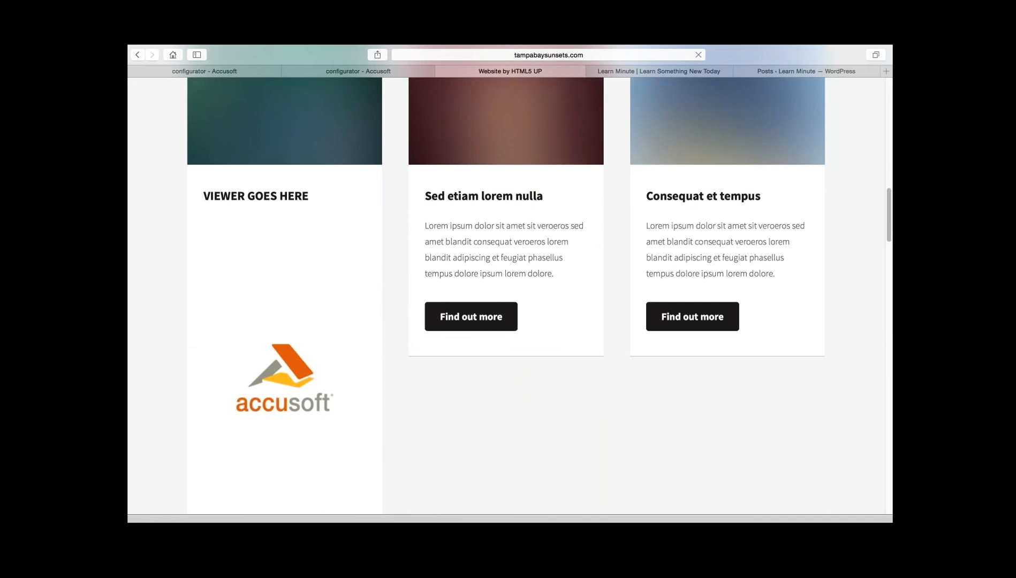
scroll(506, 295, down, 1)
scroll(506, 295, down, 1)
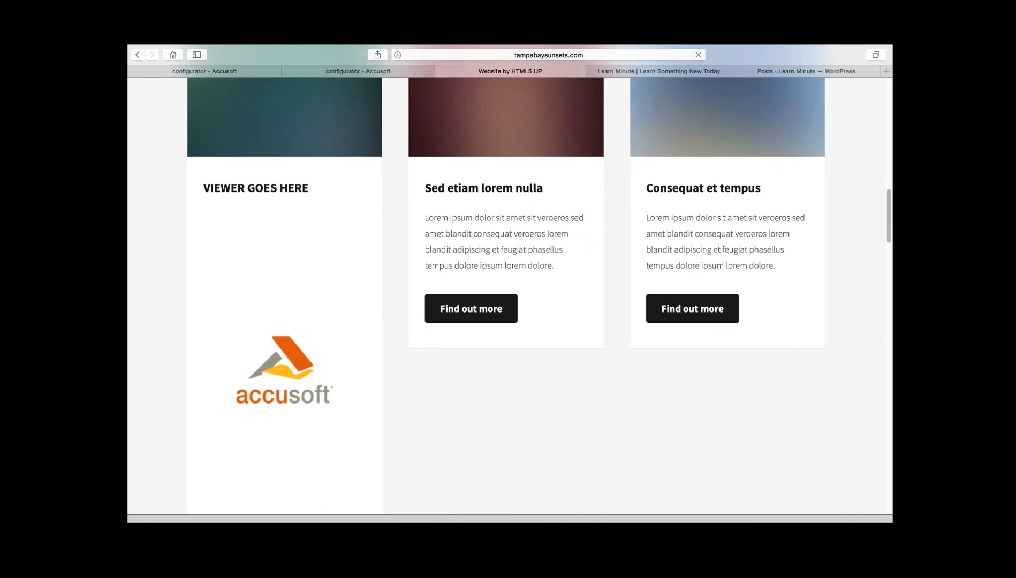
- Reload the tampabaysunsets.com page and examine the document viewer embedded below the "VIEWER GOES HERE" header
click(549, 55)
click(549, 55)
key(Return)
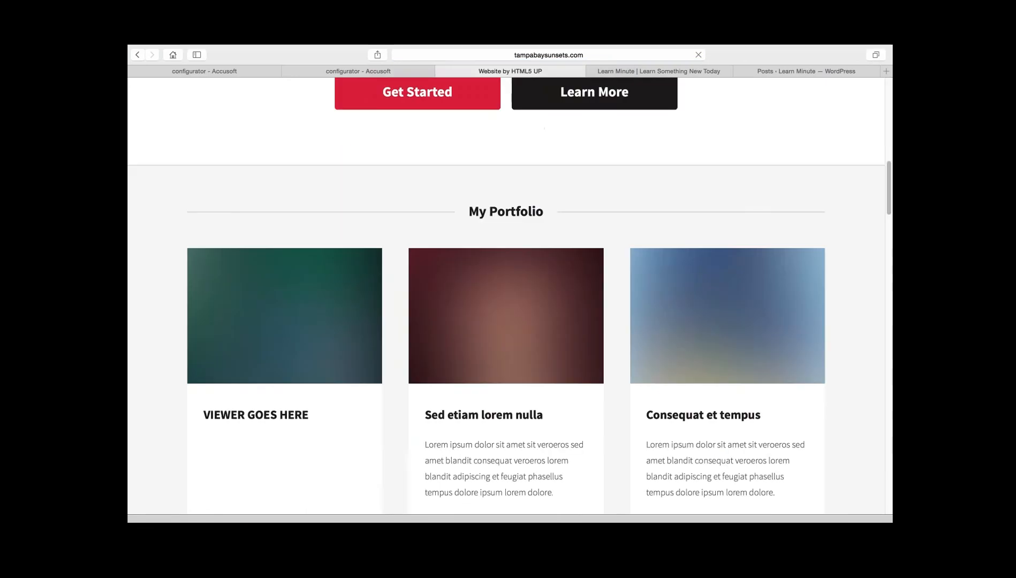
scroll(506, 294, down, 3)
scroll(249, 487, down, 3)
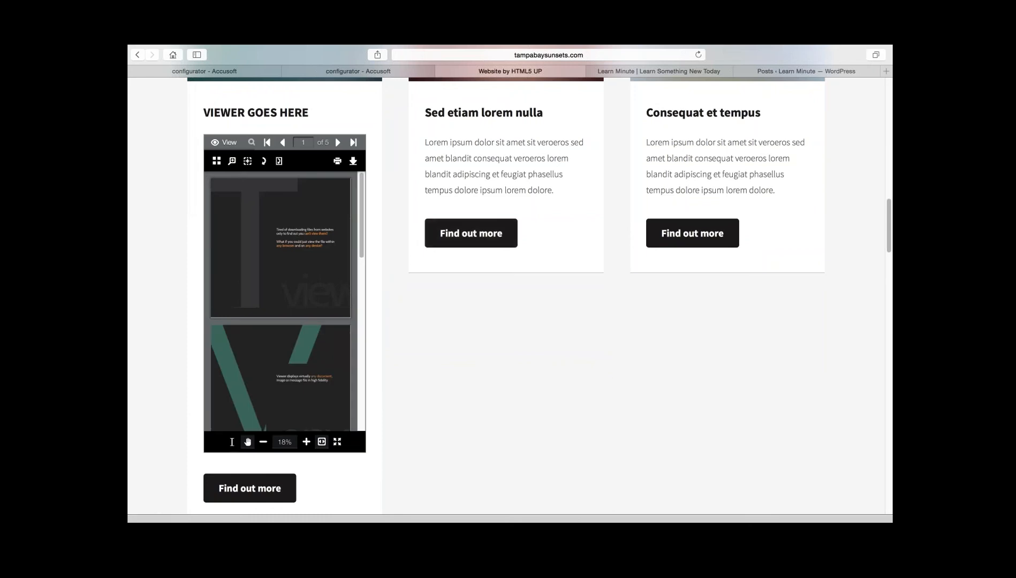
mouse_move(362, 215)
mouse_down()
mouse_move(362, 371)
mouse_move(361, 215)
mouse_up()
scroll(507, 296, up, 1)
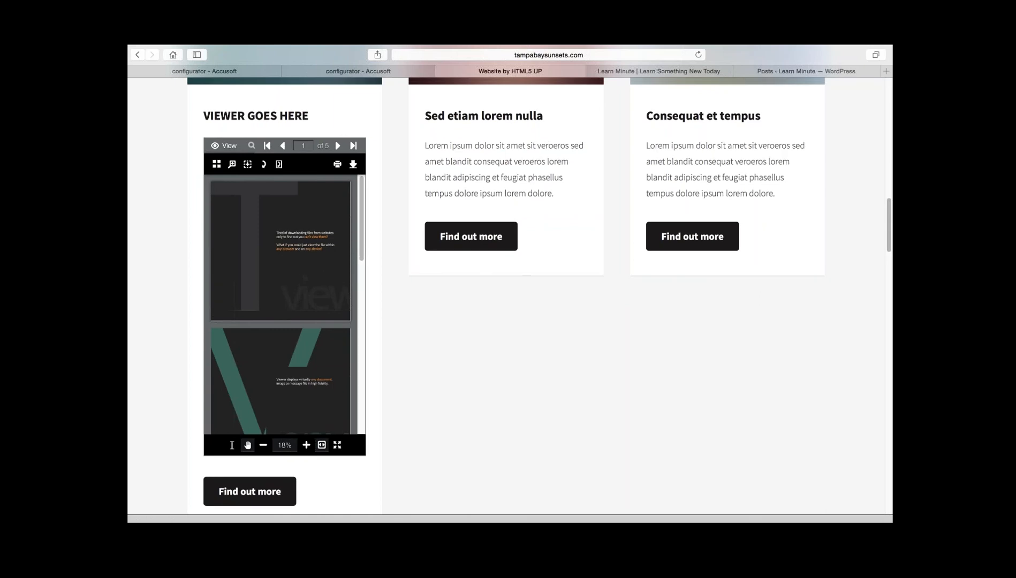
scroll(506, 296, up, 3)
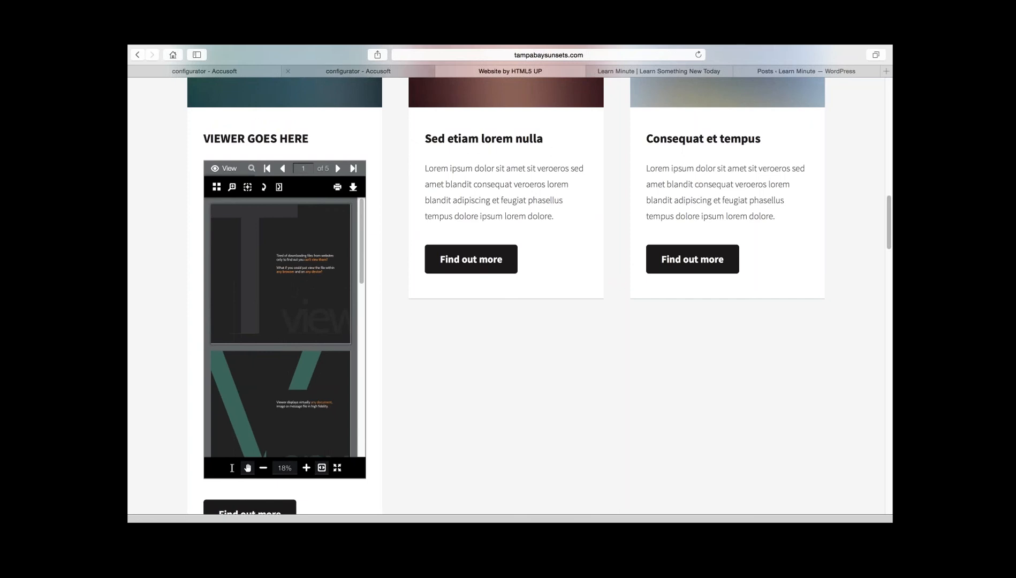
- Return to the Accusoft configurator holding the generated Javascript code and open the step 1 document information
click(358, 71)
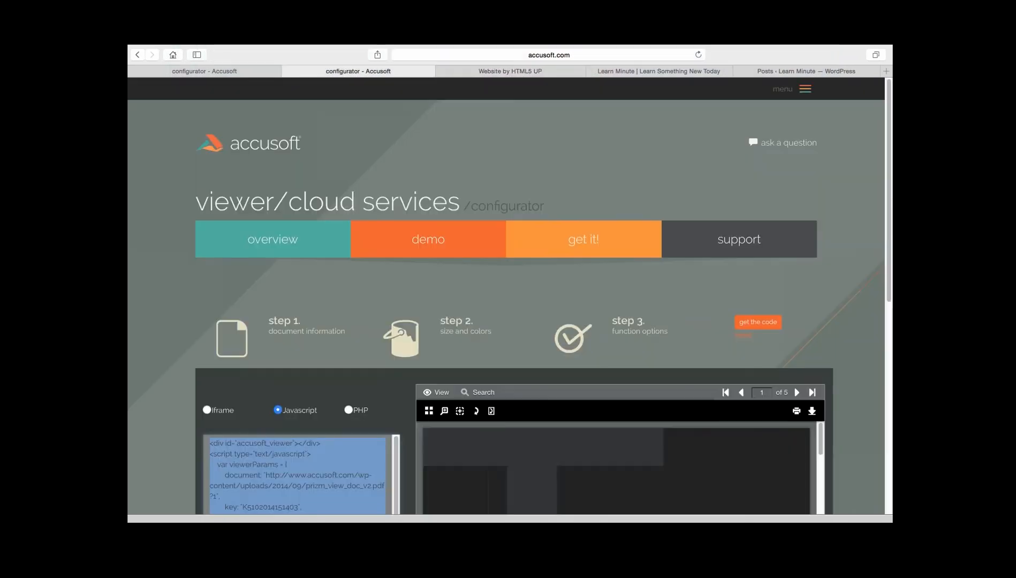
scroll(510, 296, down, 1)
scroll(510, 296, down, 1)
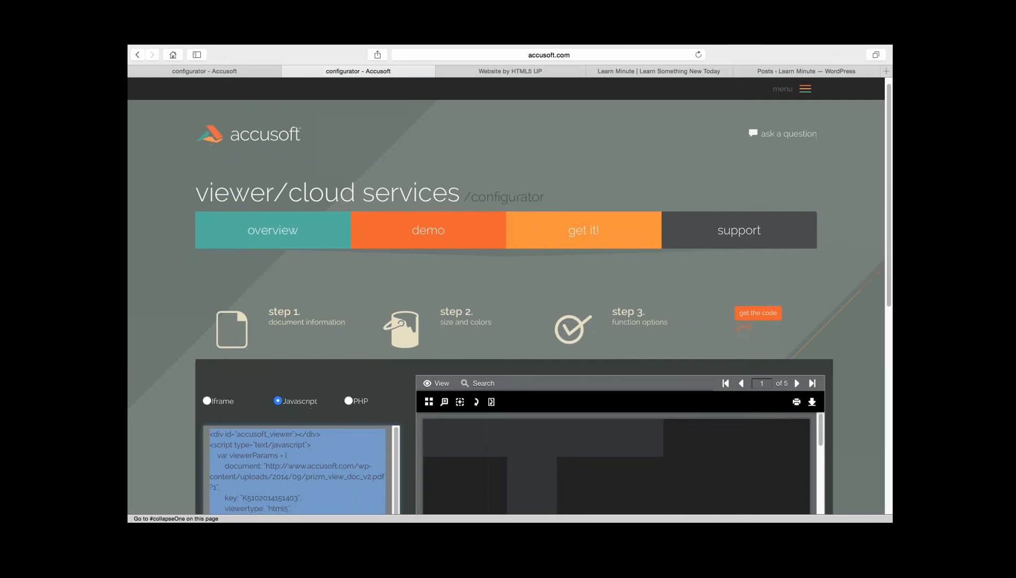
click(284, 312)
scroll(510, 296, down, 1)
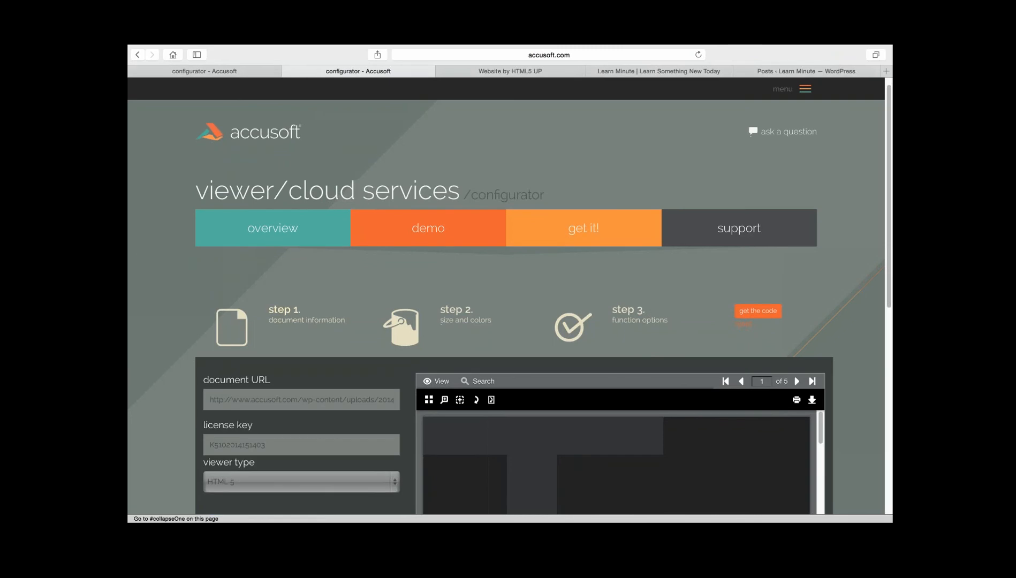
scroll(510, 296, down, 4)
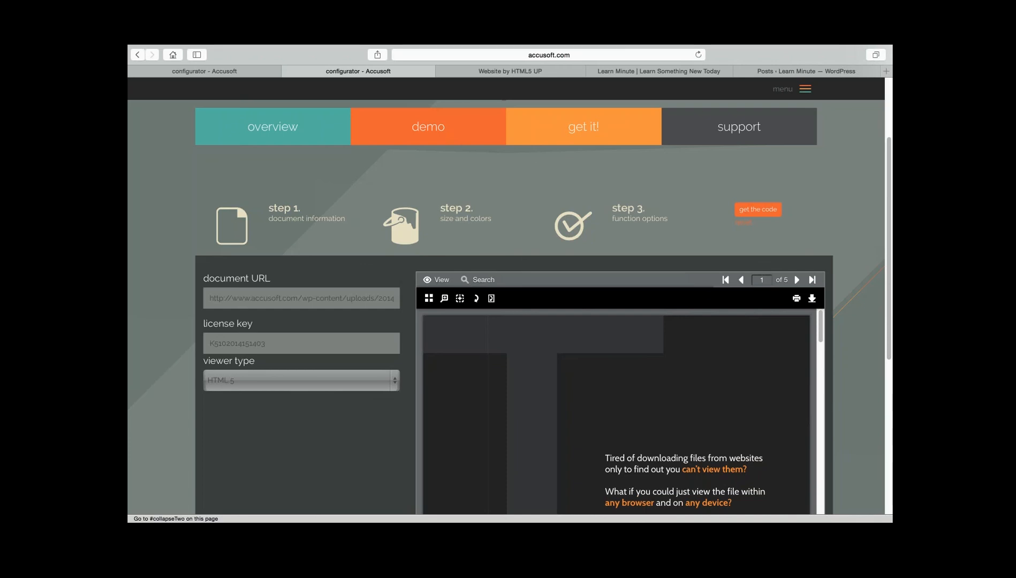
- Open the step 2 size and colors settings and set the viewer height to 400
click(456, 209)
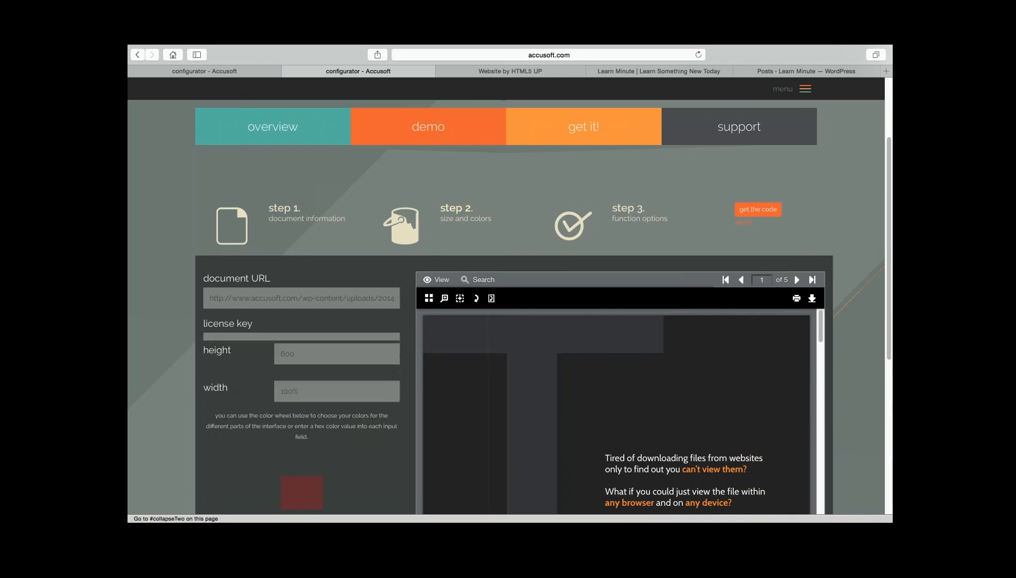
scroll(506, 307, down, 2)
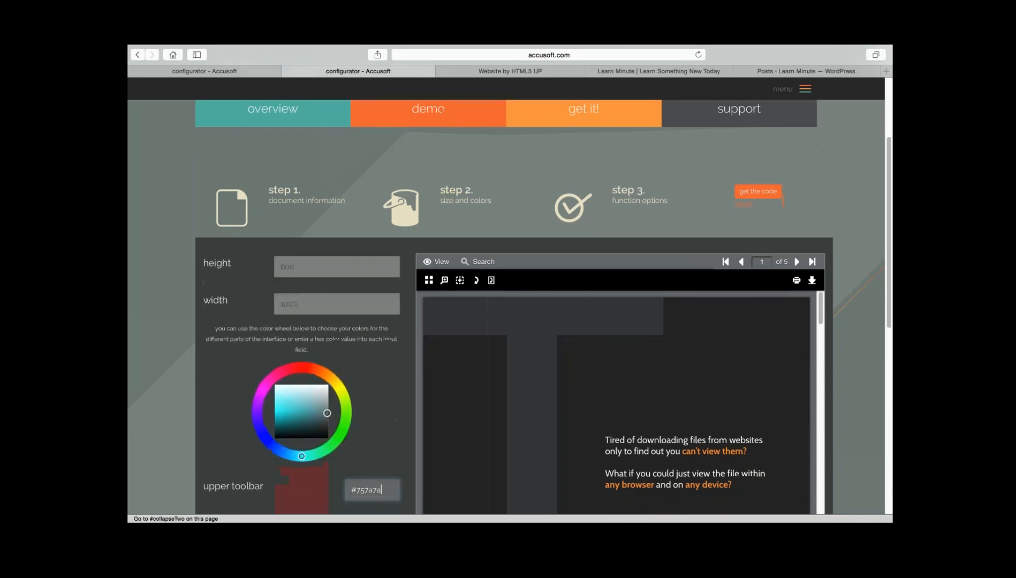
scroll(506, 306, down, 1)
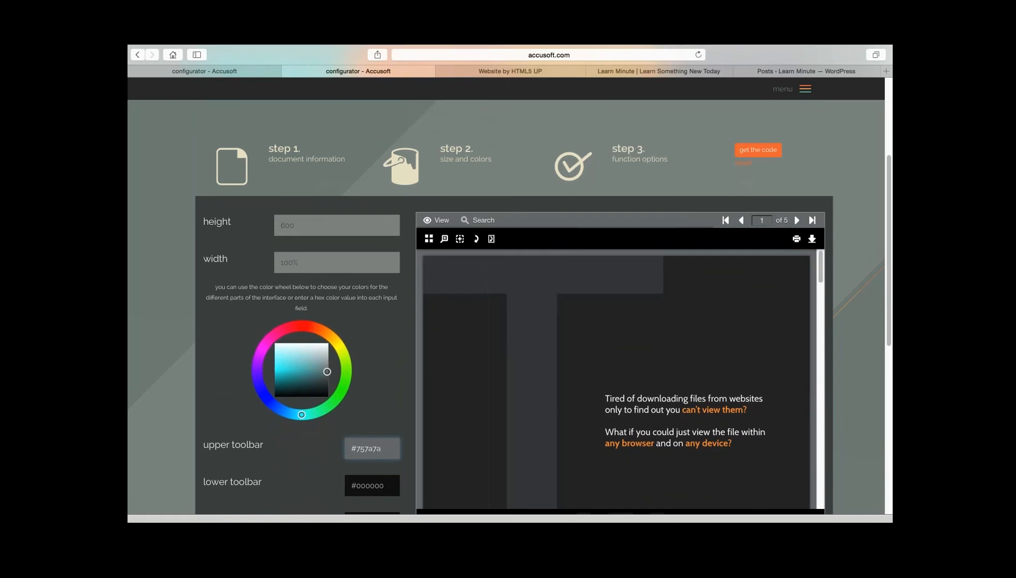
scroll(616, 375, down, 4)
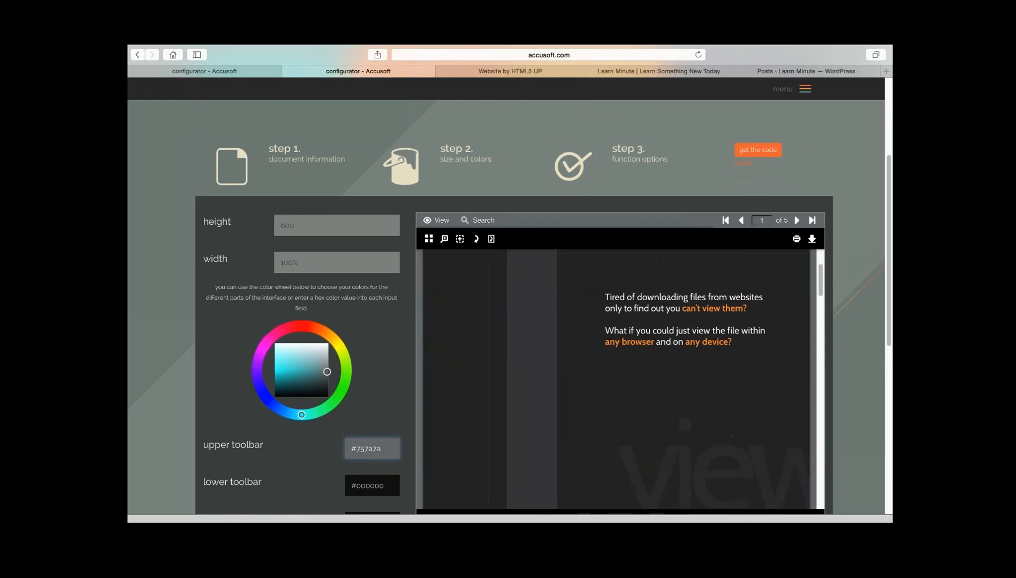
scroll(506, 321, down, 1)
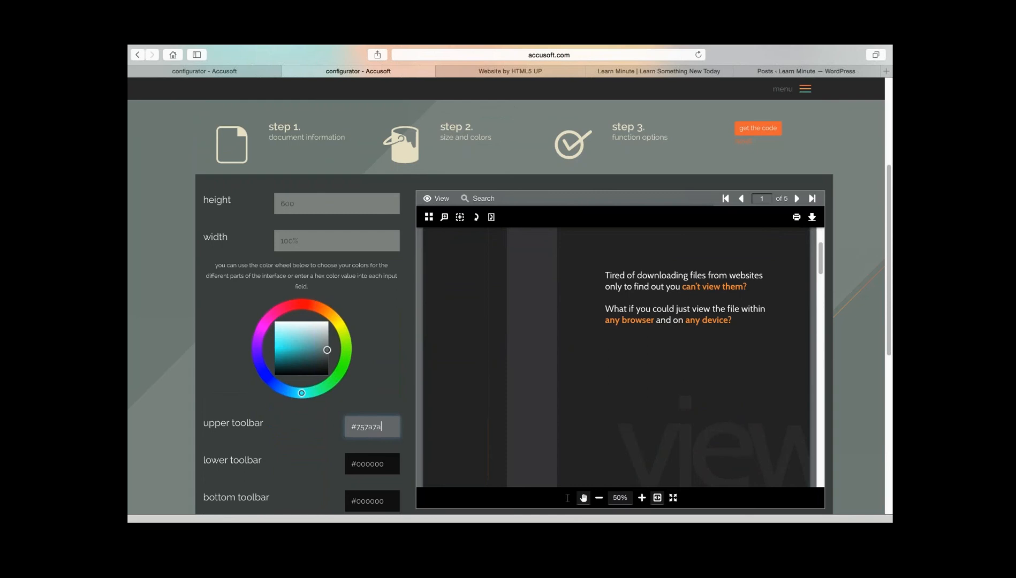
double_click(288, 204)
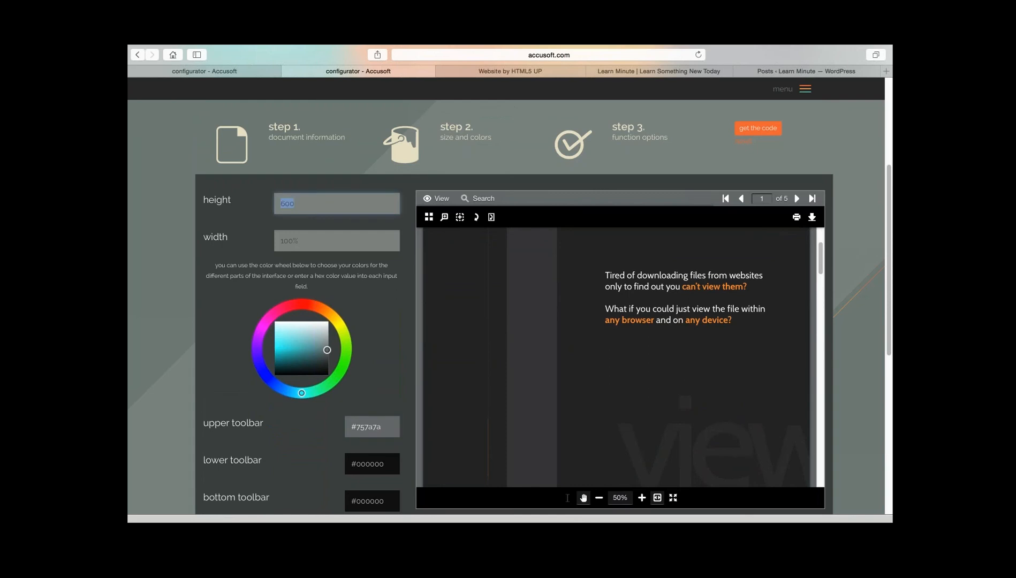
text(400)
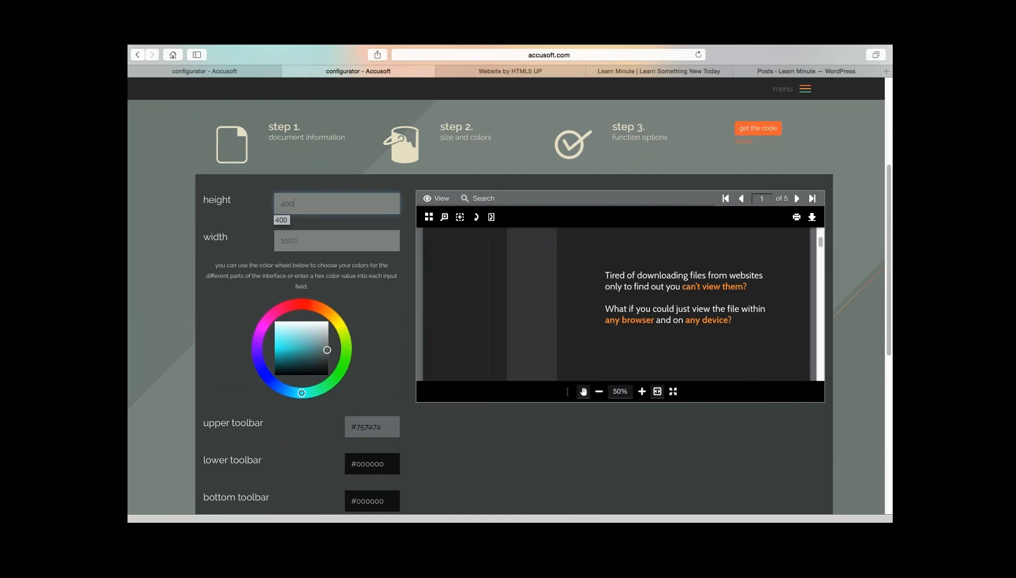
- Try a viewer height of 450 and restore the height to 400
click(299, 241)
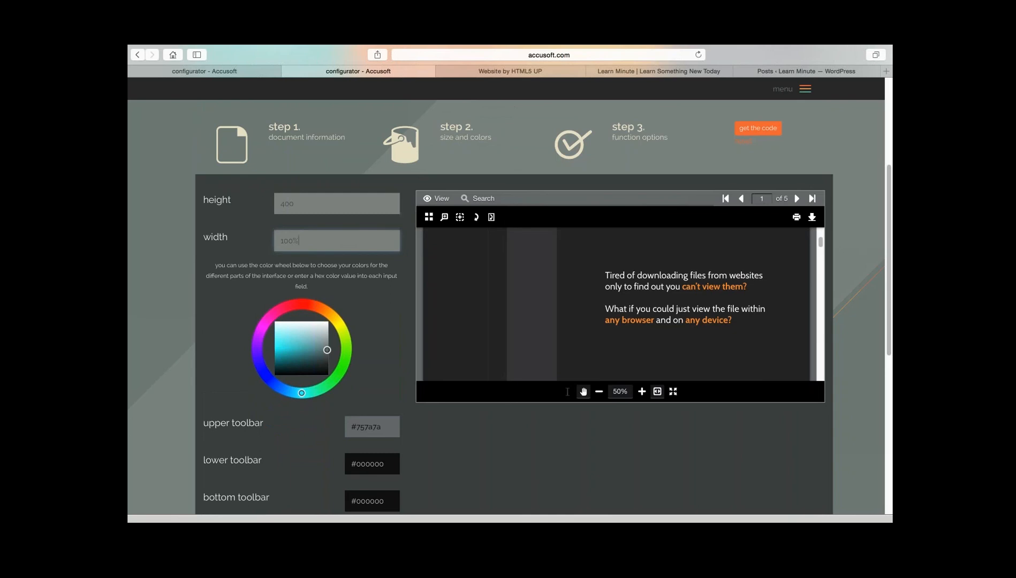
key(shift+Tab)
text(45)
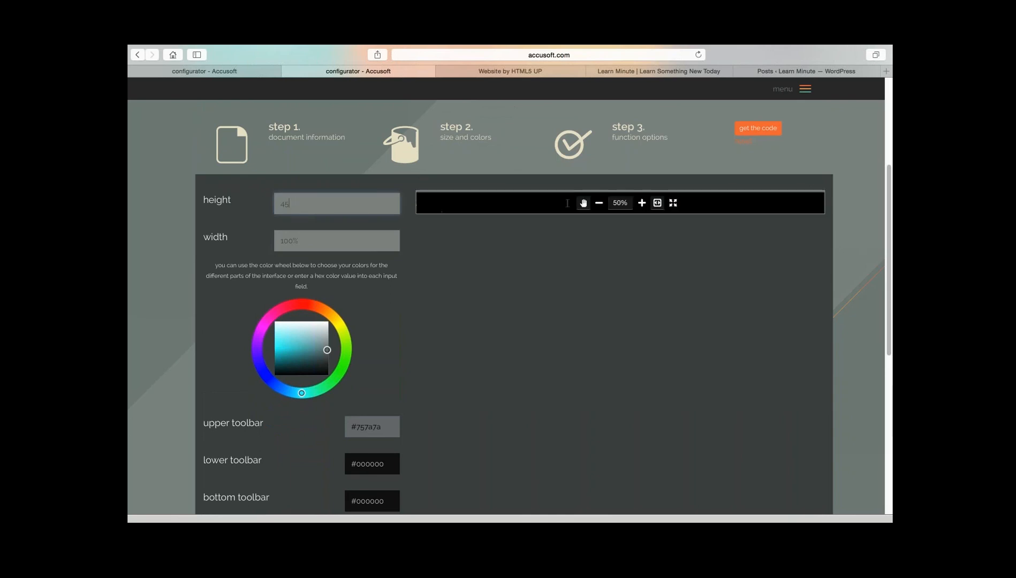
text(0)
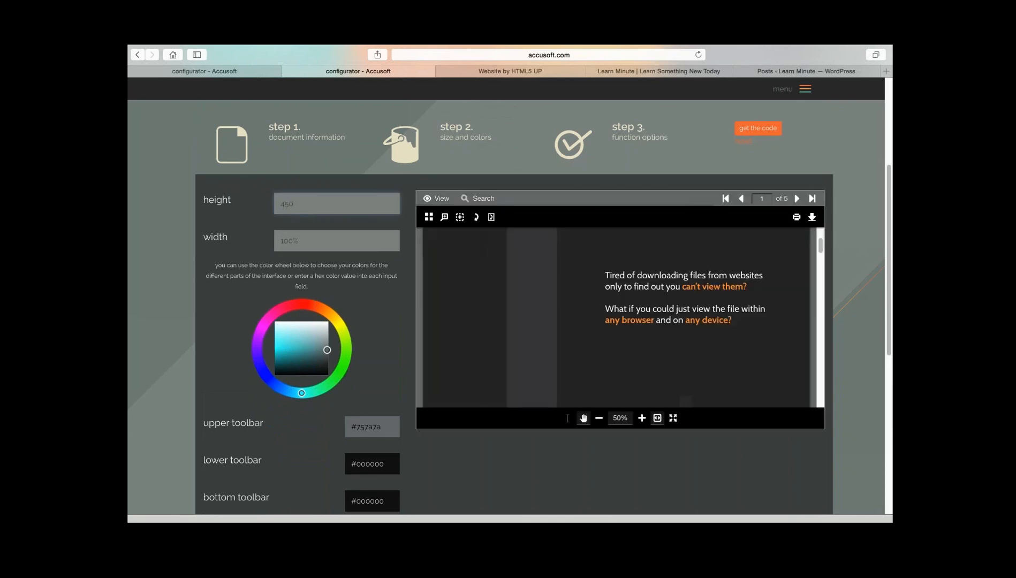
key(BackSpace)
key(BackSpace)
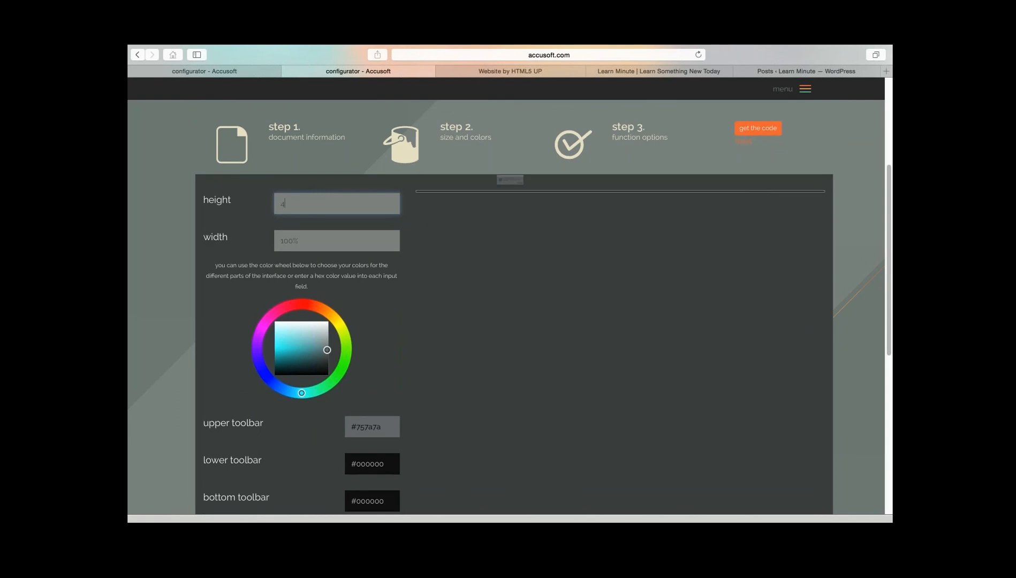
key(Return)
text(400)
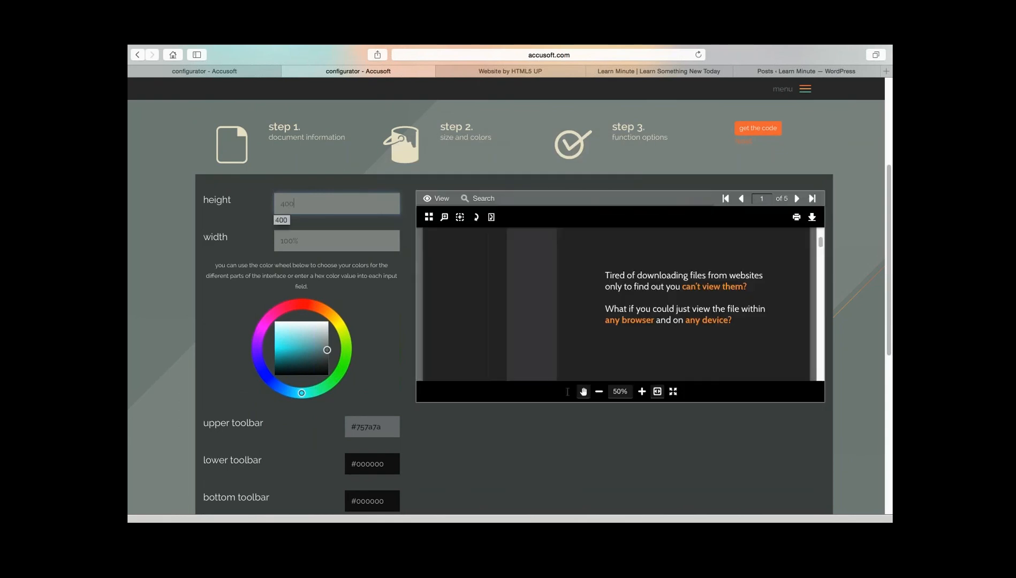
- Change the upper toolbar color to dark blue #0f25b8 using the color wheel
click(301, 241)
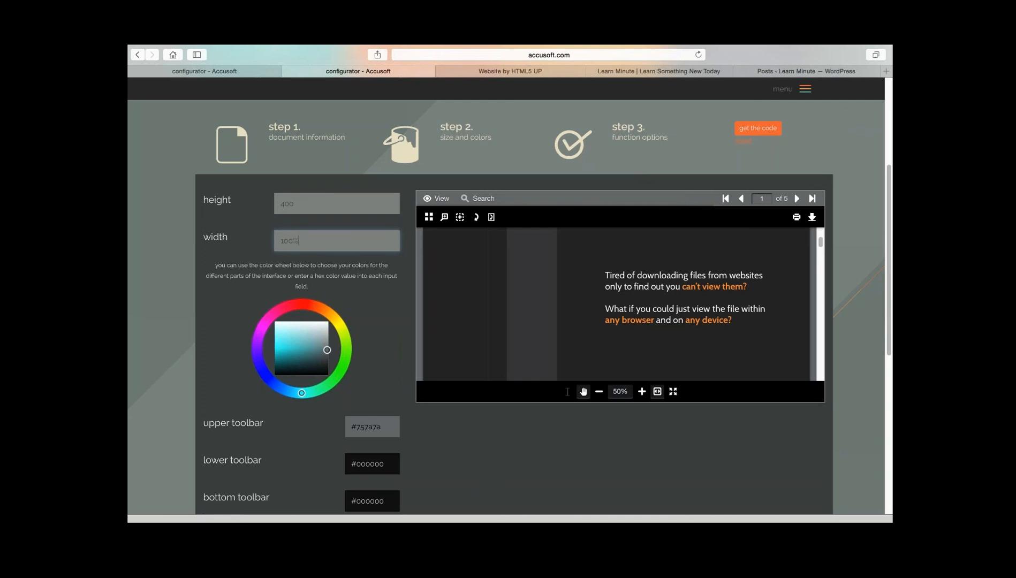
scroll(508, 300, down, 3)
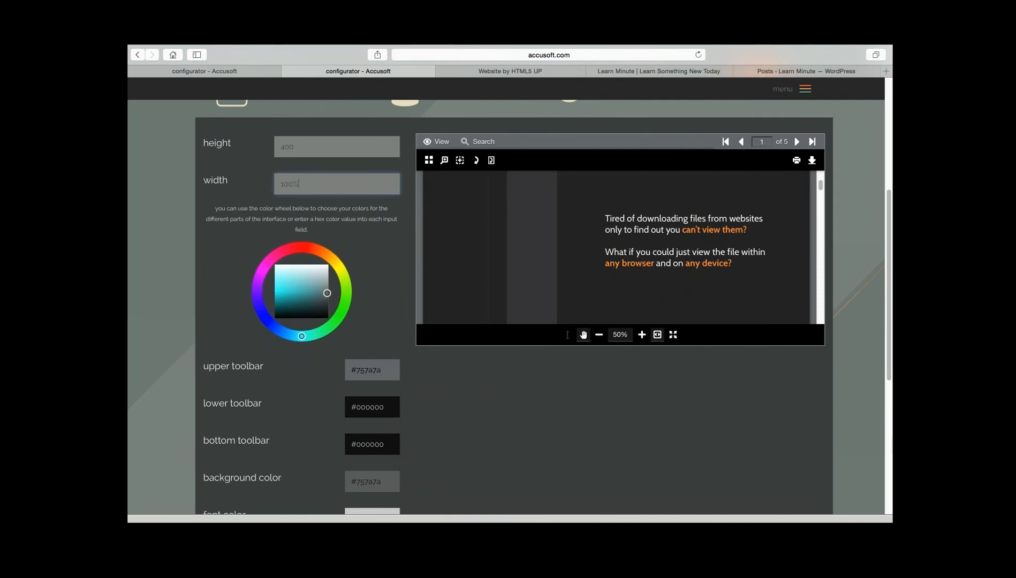
click(372, 370)
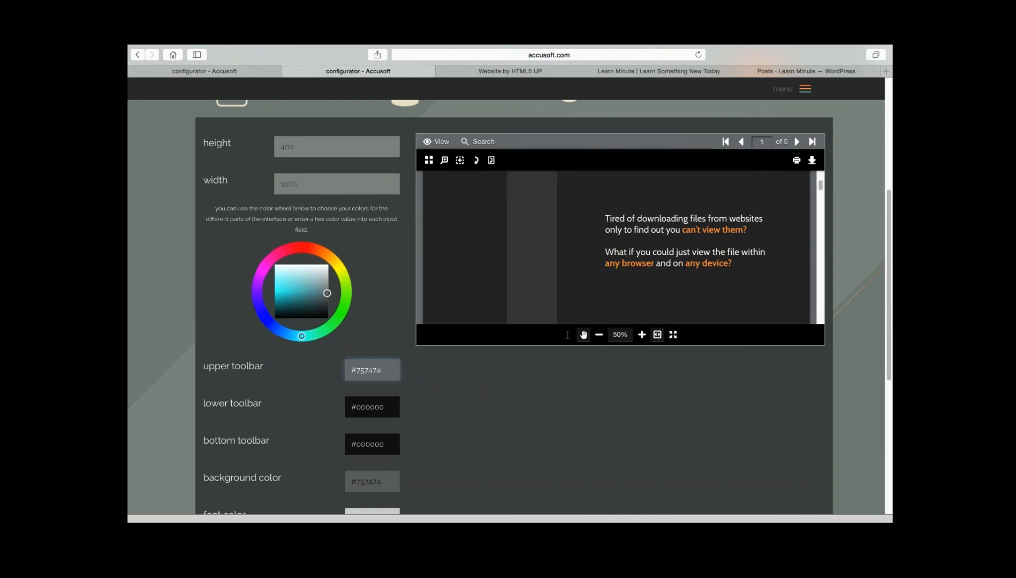
click(266, 319)
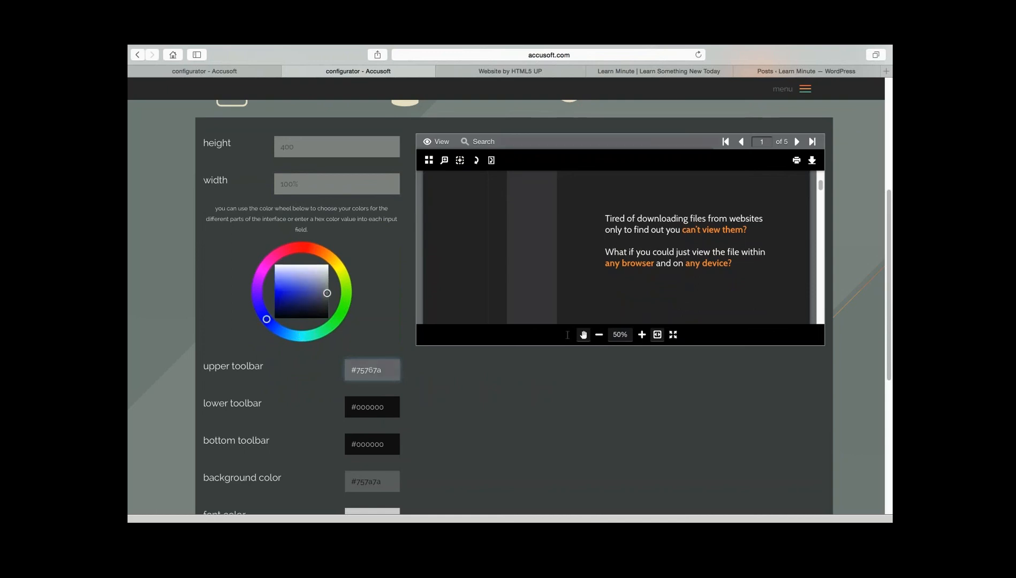
drag(285, 299, 283, 297)
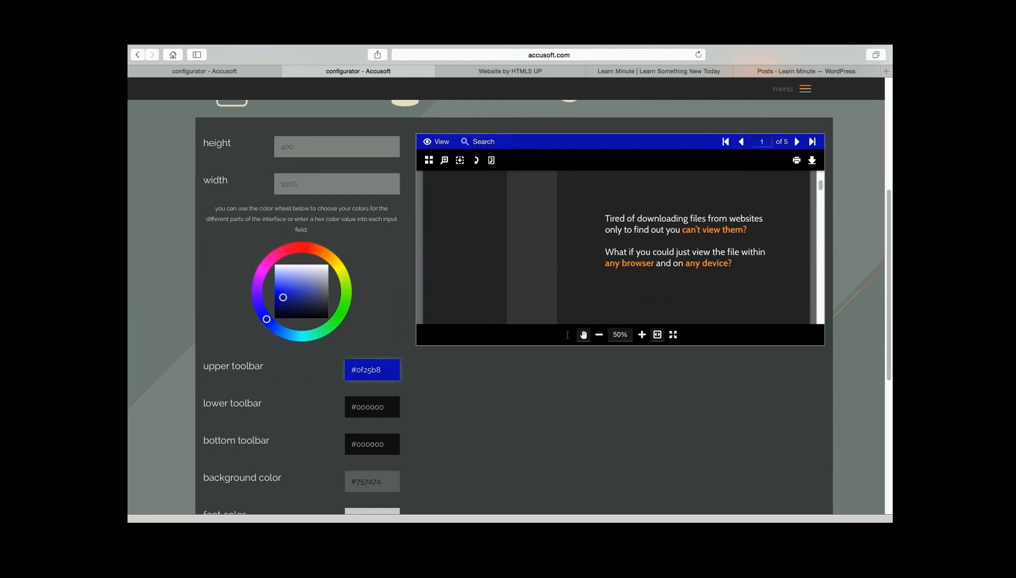
- Change the lower toolbar color to light blue #66a4f0 using the color wheel
click(384, 407)
click(277, 329)
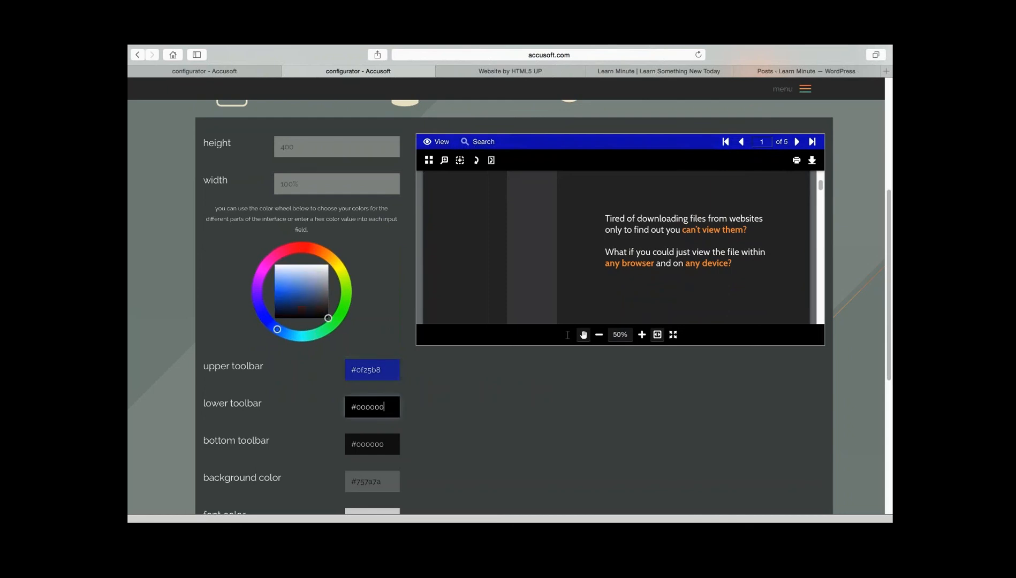
click(284, 282)
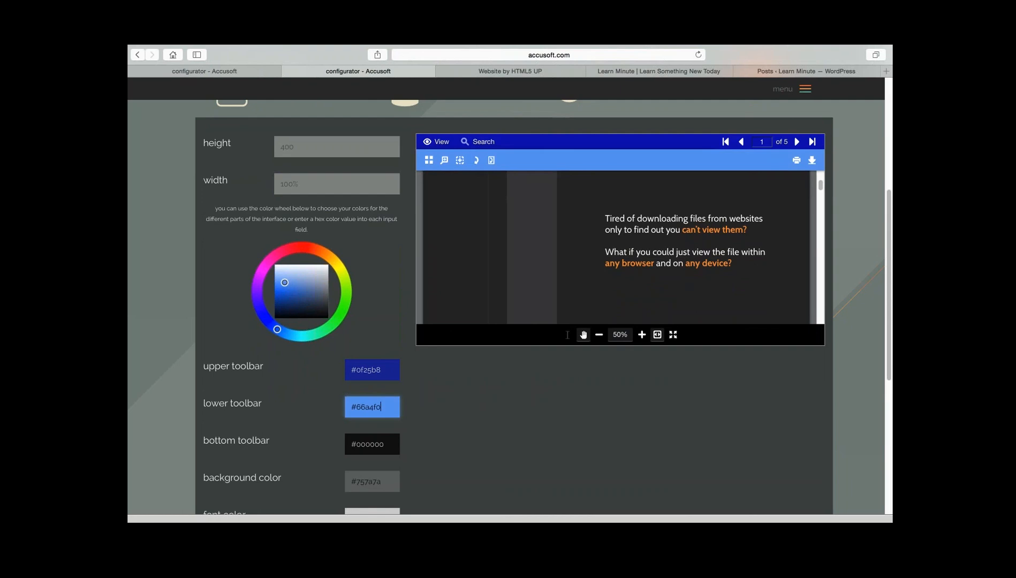
- Copy the lower toolbar's color value #66a4f0 into the bottom toolbar color
drag(382, 407, 351, 407)
key(super+c)
drag(386, 444, 351, 444)
key(super+v)
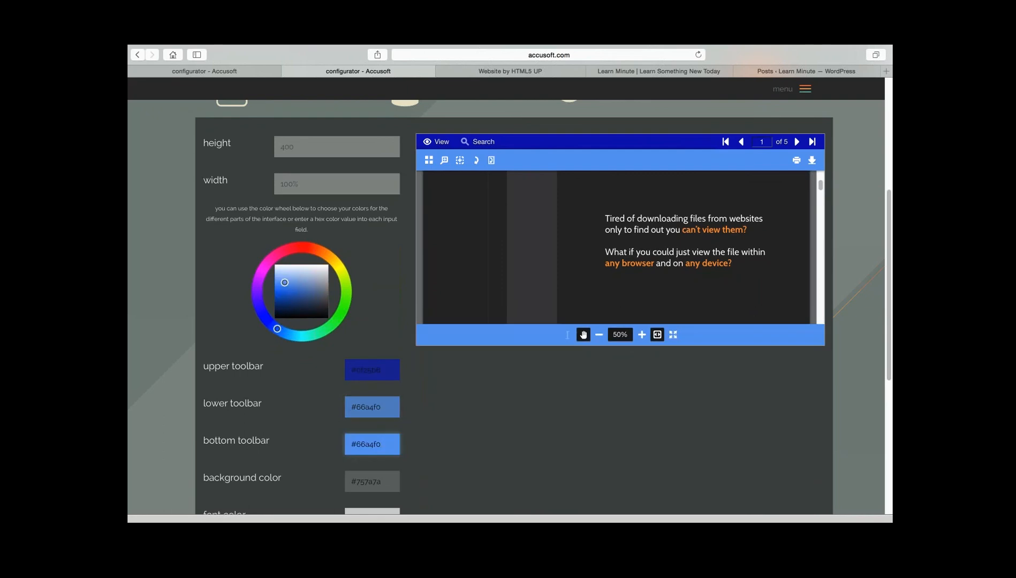
- Set the viewer's background color to white, #ffffff
scroll(351, 444, down, 1)
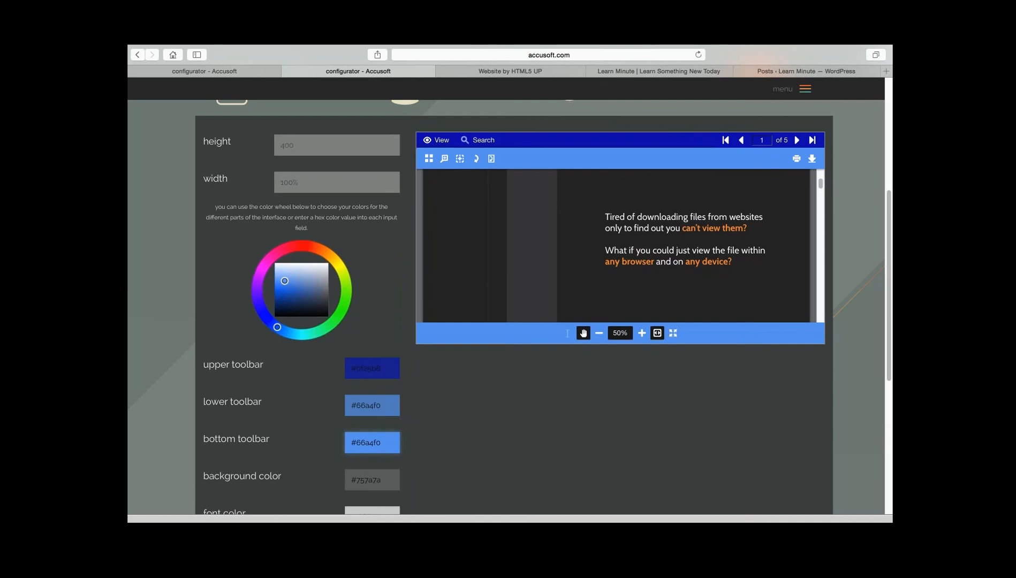
scroll(350, 444, down, 3)
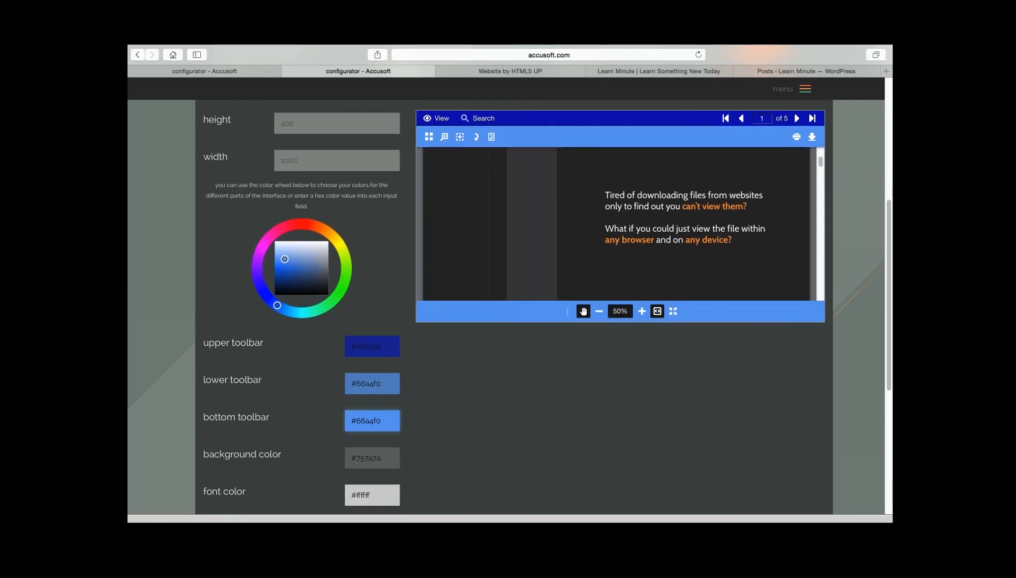
click(373, 458)
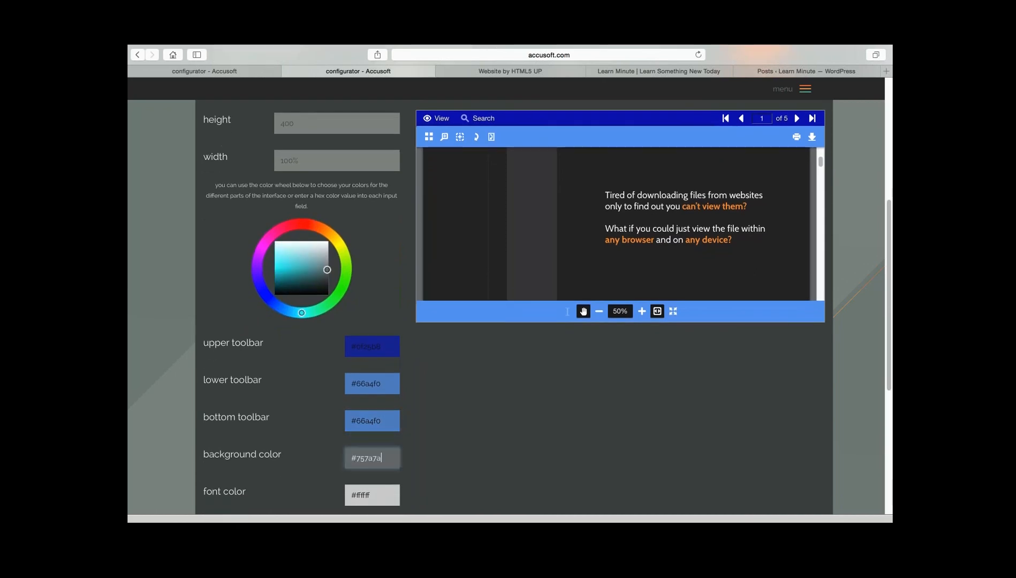
drag(382, 458, 356, 458)
text(ffffff)
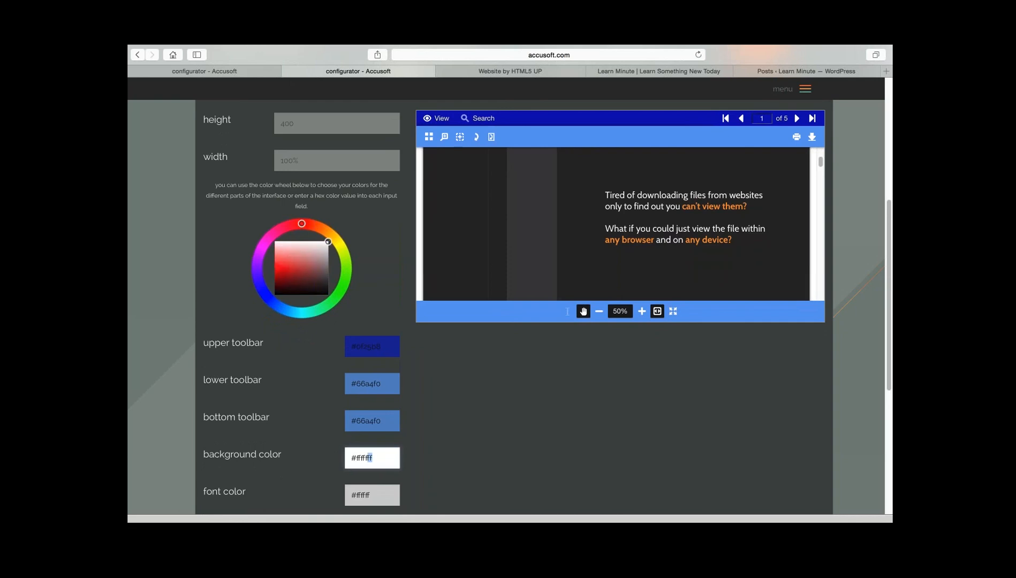
- Review the remaining font and button color settings, including the available button color choices
key(Right)
scroll(509, 305, down, 2)
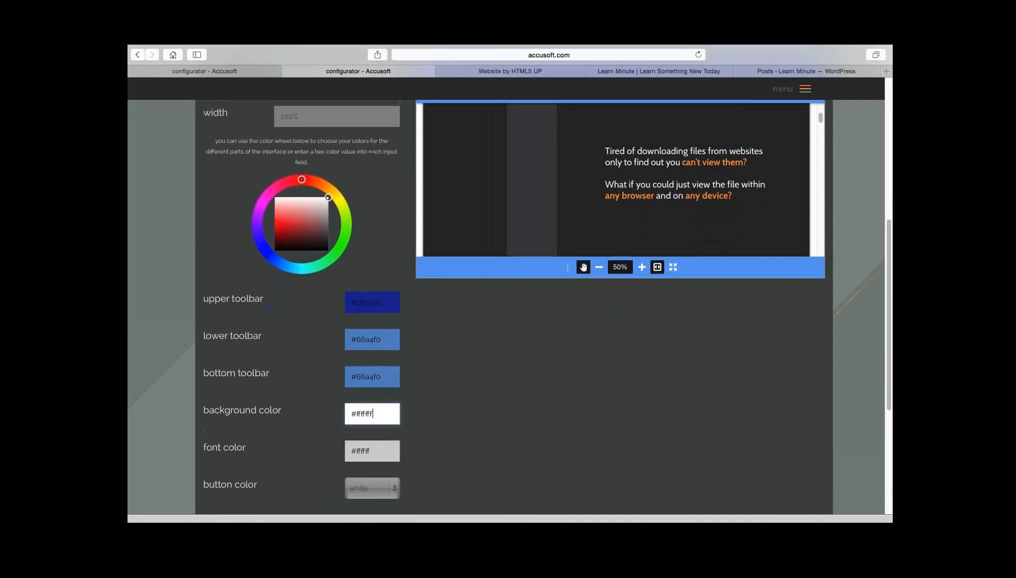
scroll(509, 305, down, 1)
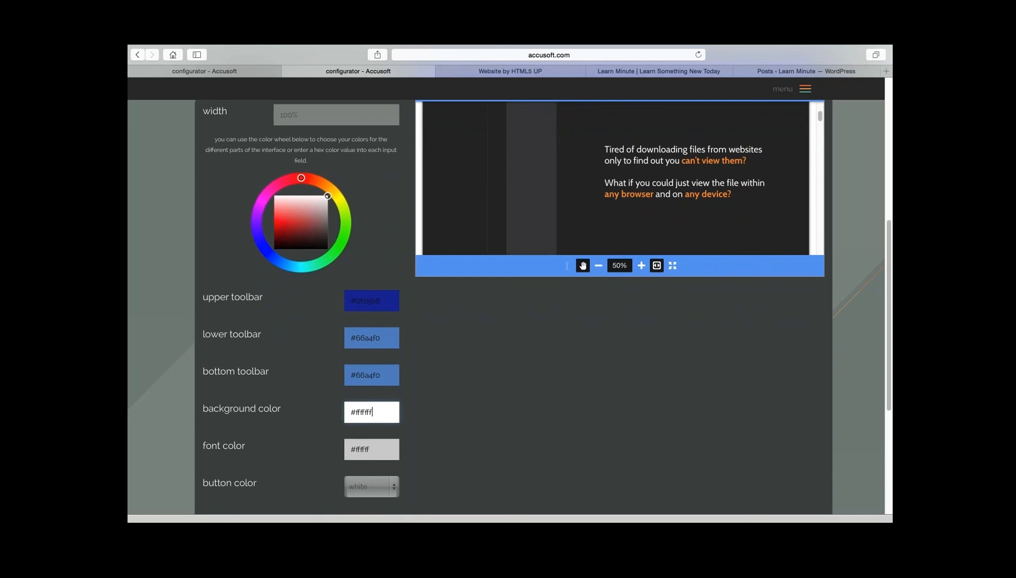
scroll(371, 482, down, 1)
click(371, 482)
click(371, 481)
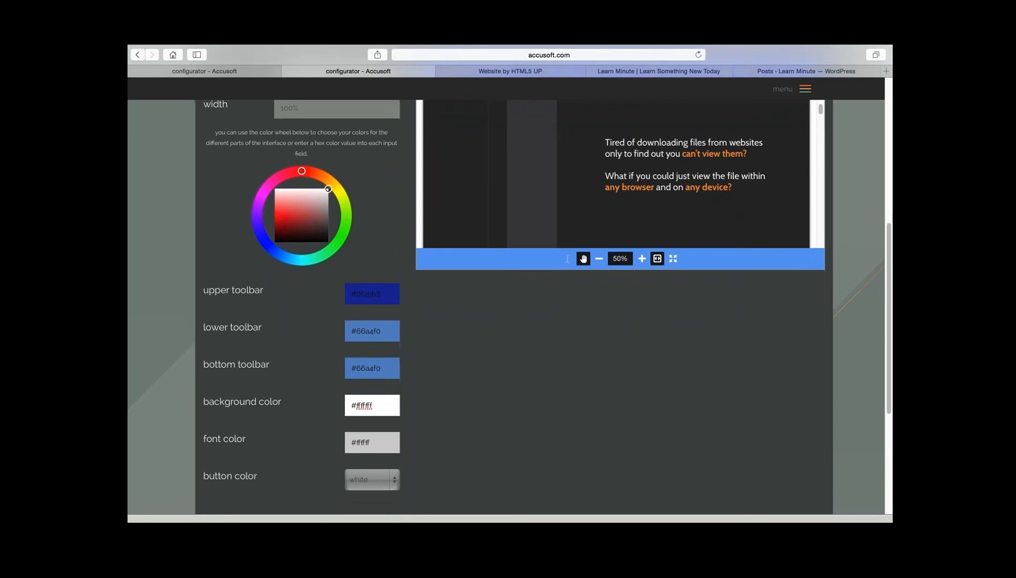
- Open the function options of the viewer configurator (step 3)
scroll(372, 482, up, 1)
scroll(514, 306, up, 5)
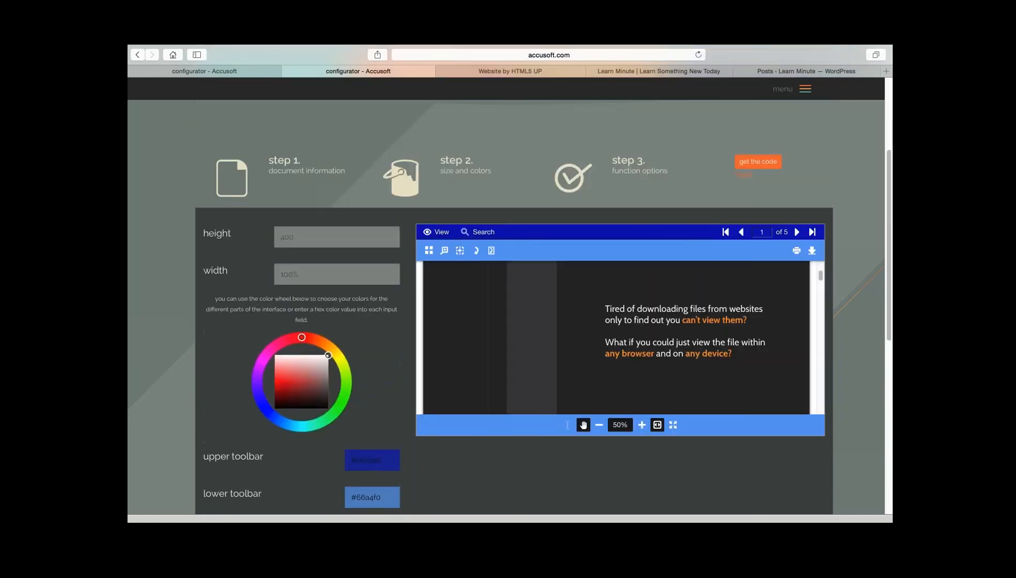
scroll(509, 305, up, 1)
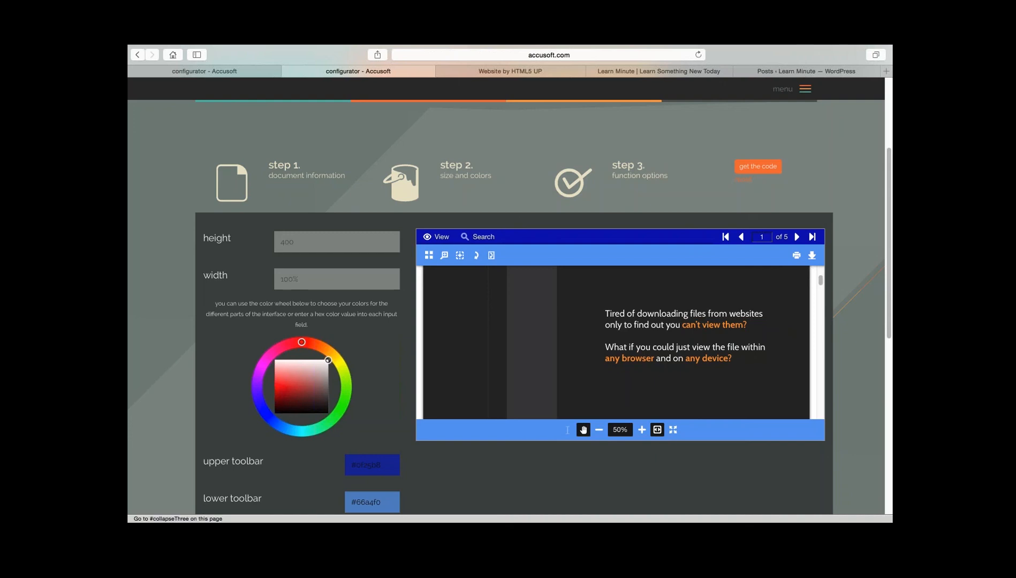
click(632, 170)
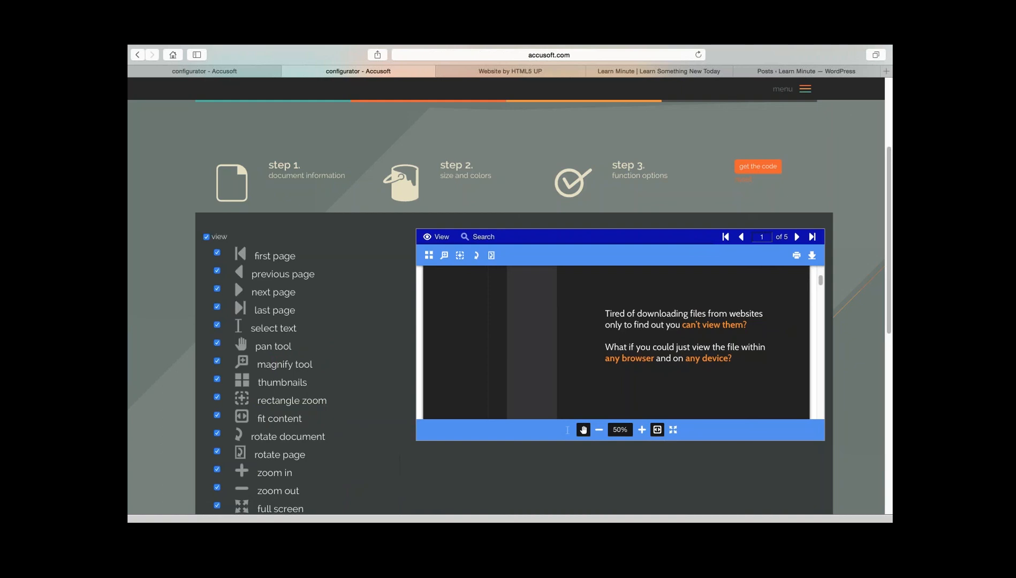
- Disable the print, download, select text, rotate page, rotate document and fit content functions in the view group
scroll(514, 278, down, 1)
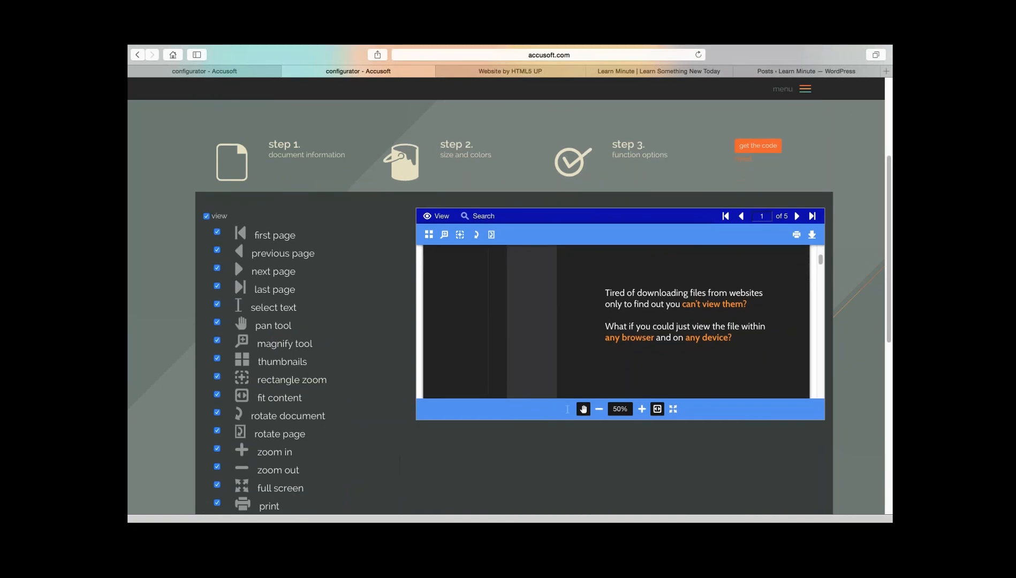
scroll(544, 322, down, 1)
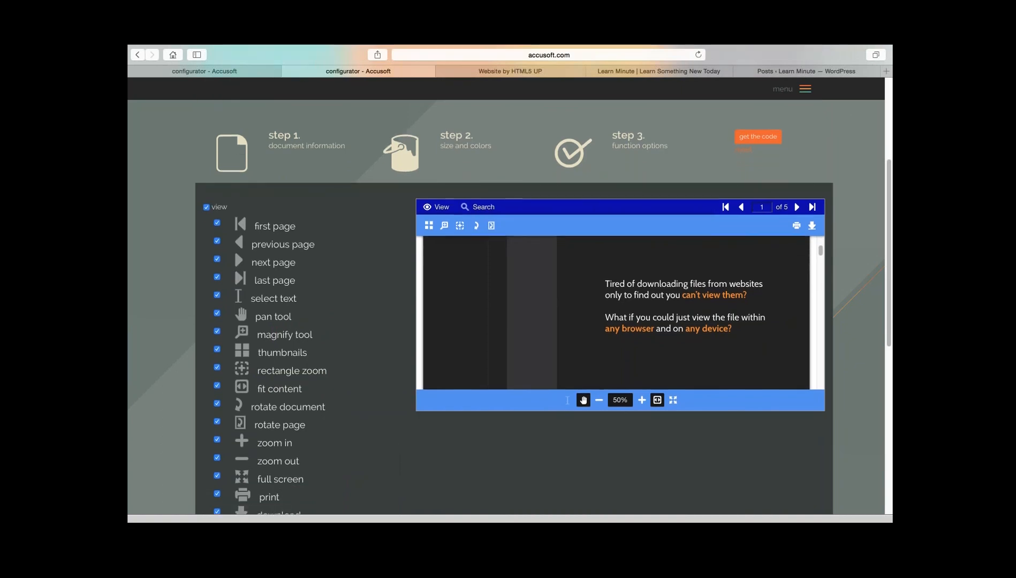
scroll(544, 323, down, 1)
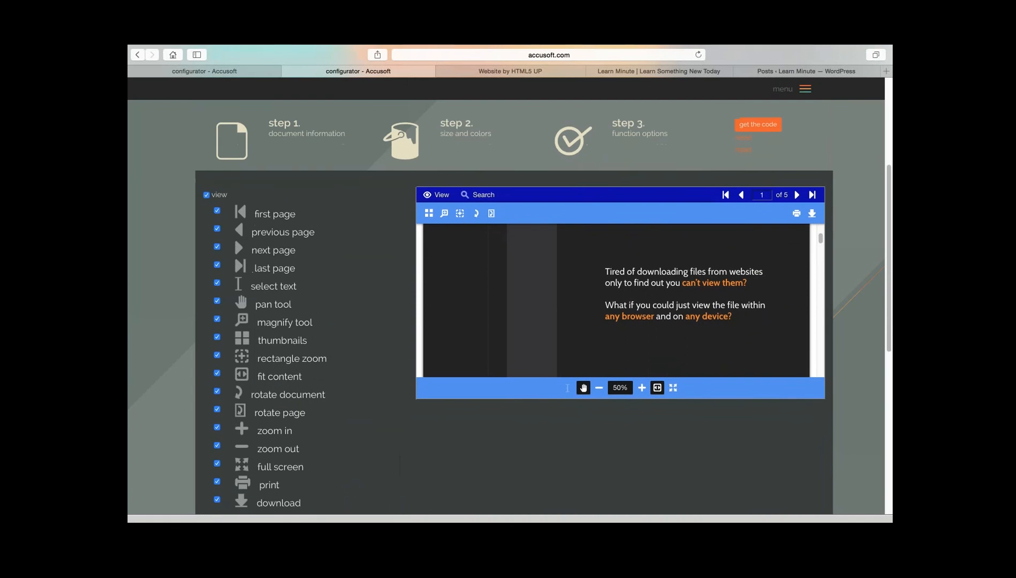
scroll(544, 323, down, 5)
scroll(548, 280, up, 1)
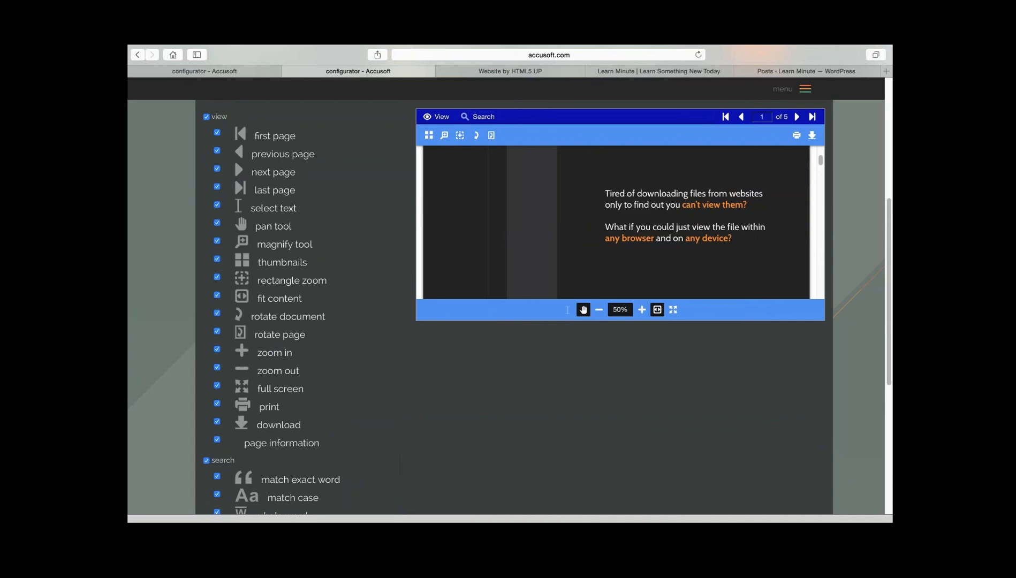
click(217, 404)
click(217, 422)
click(217, 204)
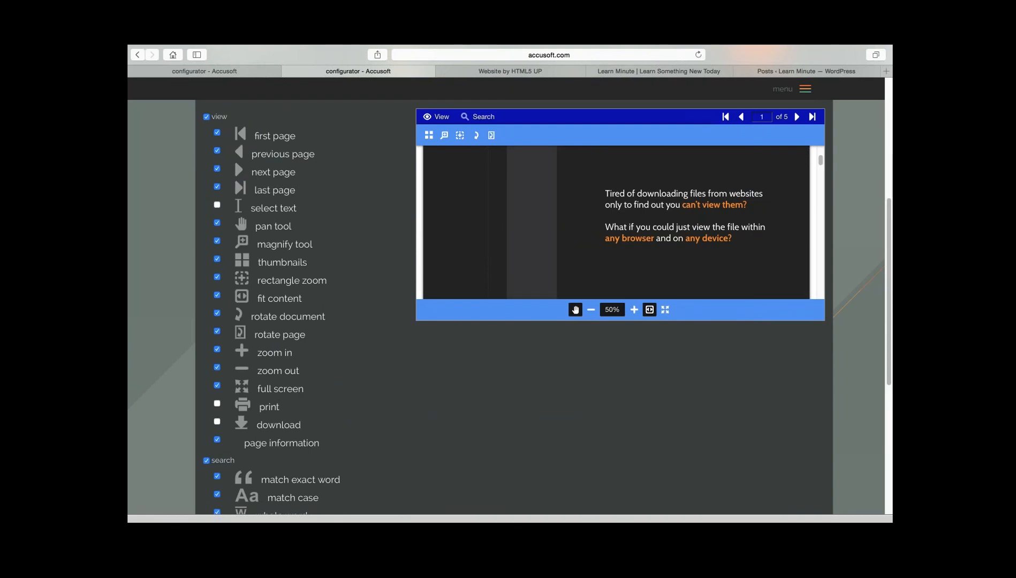
click(217, 331)
click(217, 313)
click(217, 295)
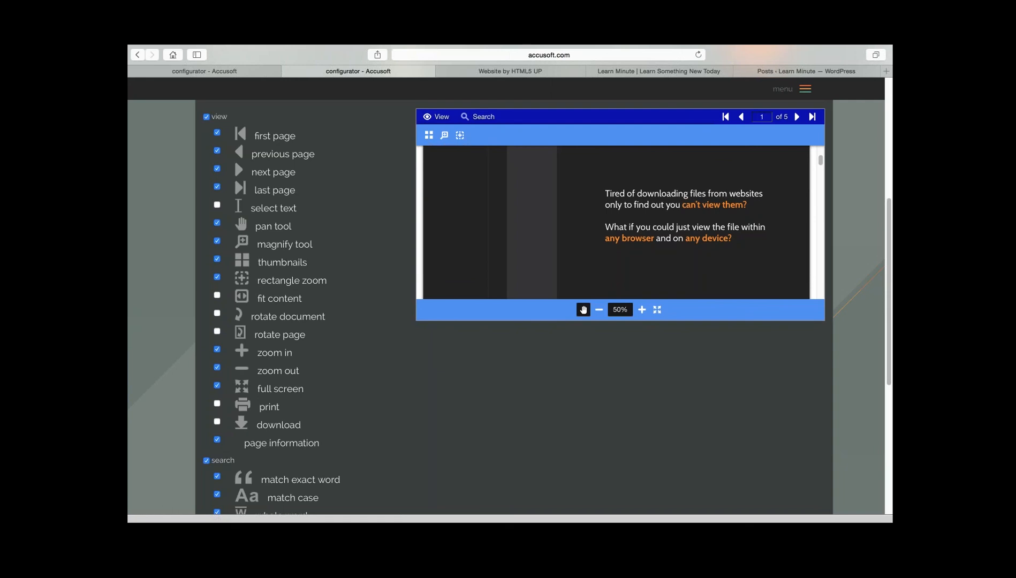
- Disable the whole search function group for the viewer
scroll(506, 307, down, 1)
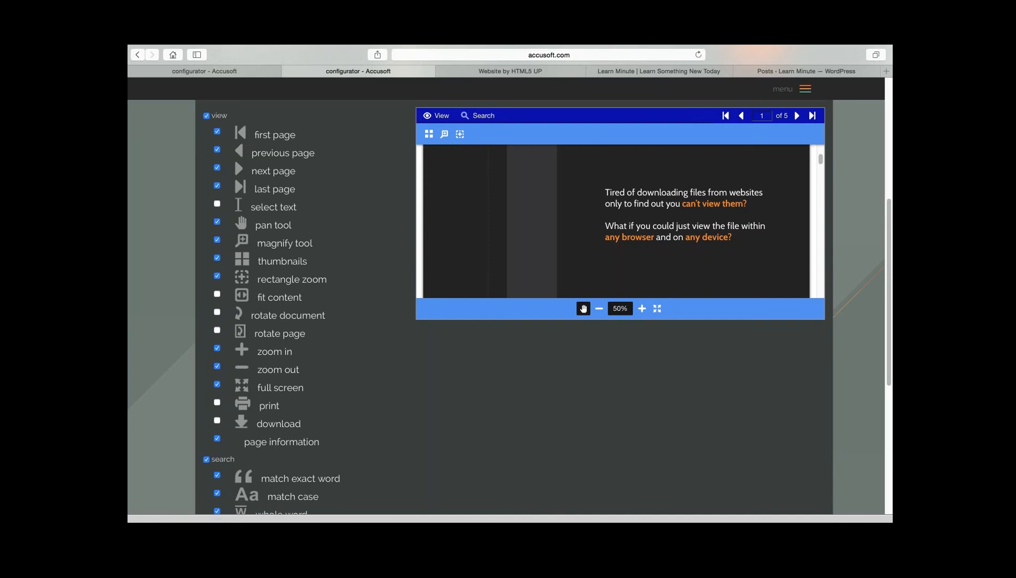
scroll(506, 308, down, 3)
scroll(506, 307, up, 5)
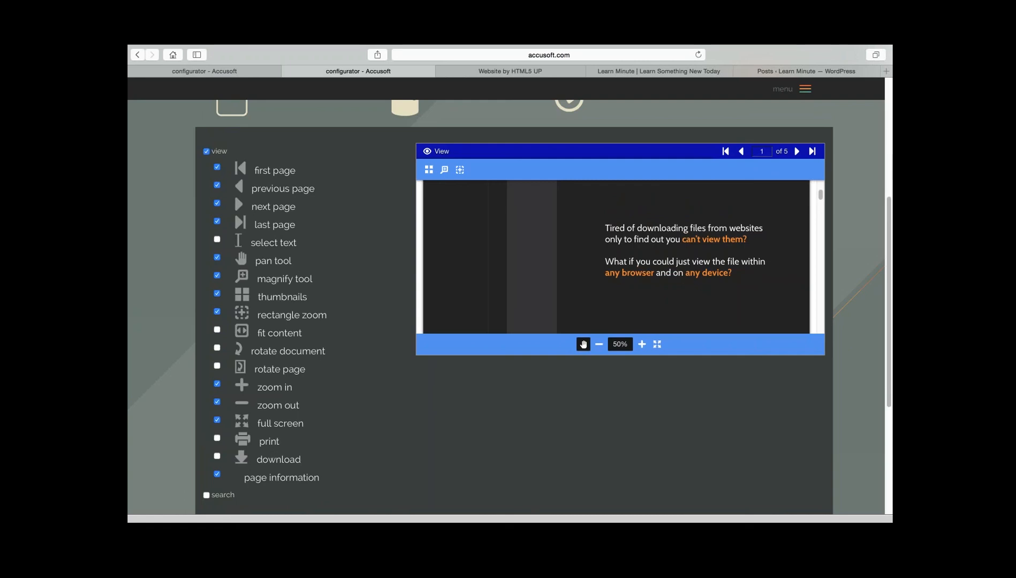
- Generate the viewer's embed code in JavaScript form and select all of it for copying
scroll(514, 305, up, 1)
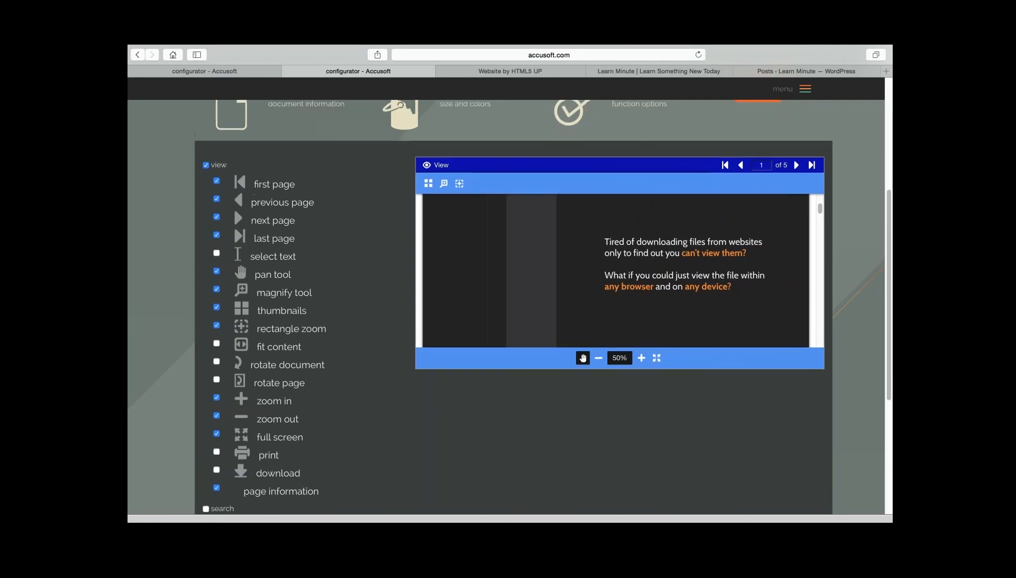
scroll(514, 305, up, 1)
scroll(514, 306, down, 2)
scroll(514, 306, up, 3)
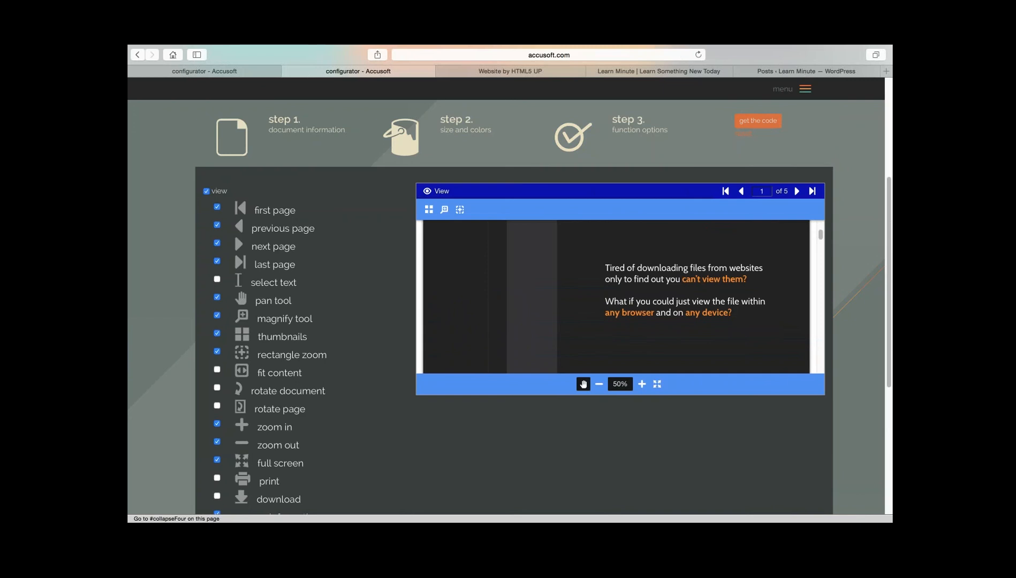
click(759, 121)
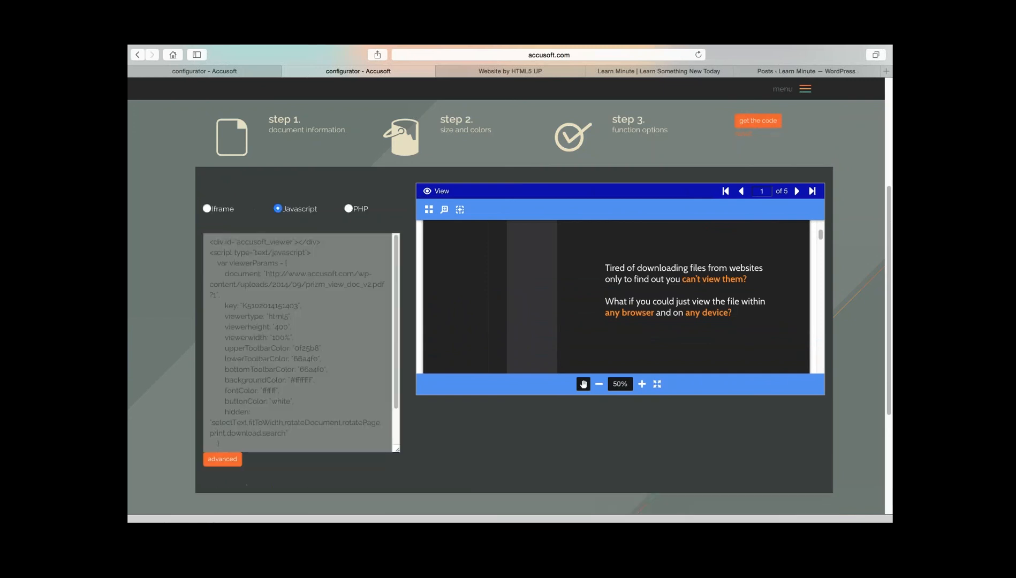
click(264, 284)
key(super+a)
key(super+c)
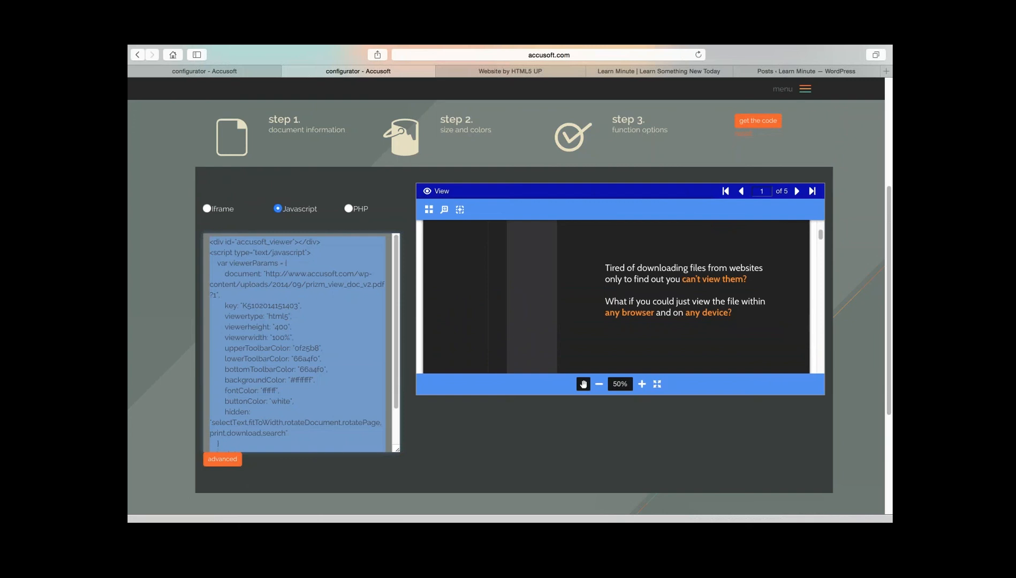
- Switch to Taco HTML Edit, replace the viewer code in index.html with the copied JavaScript, including its viewer key, and save the file
key(ctrl+Up)
click(629, 79)
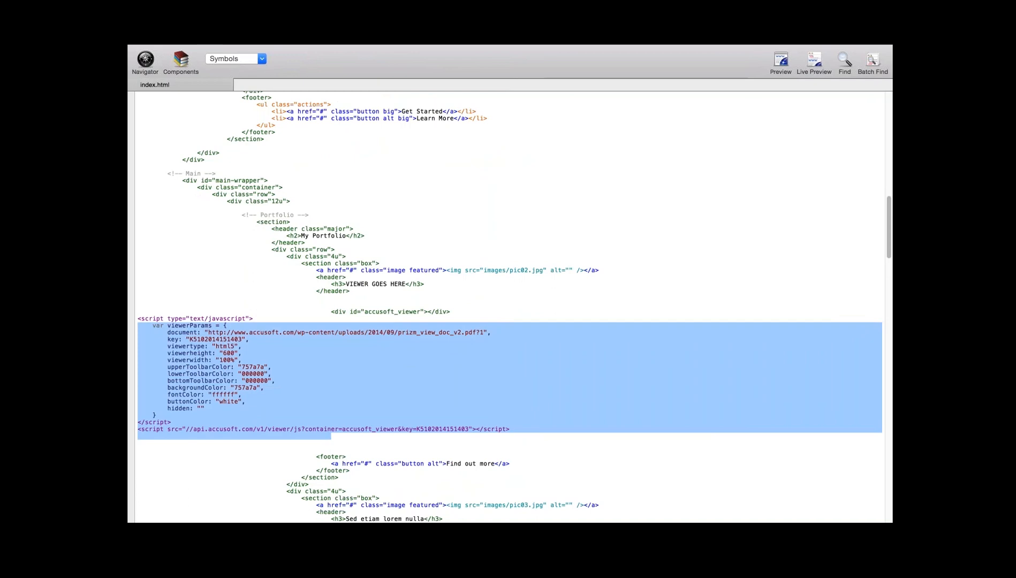
key(shift+Up)
key(shift+Up)
key(BackSpace)
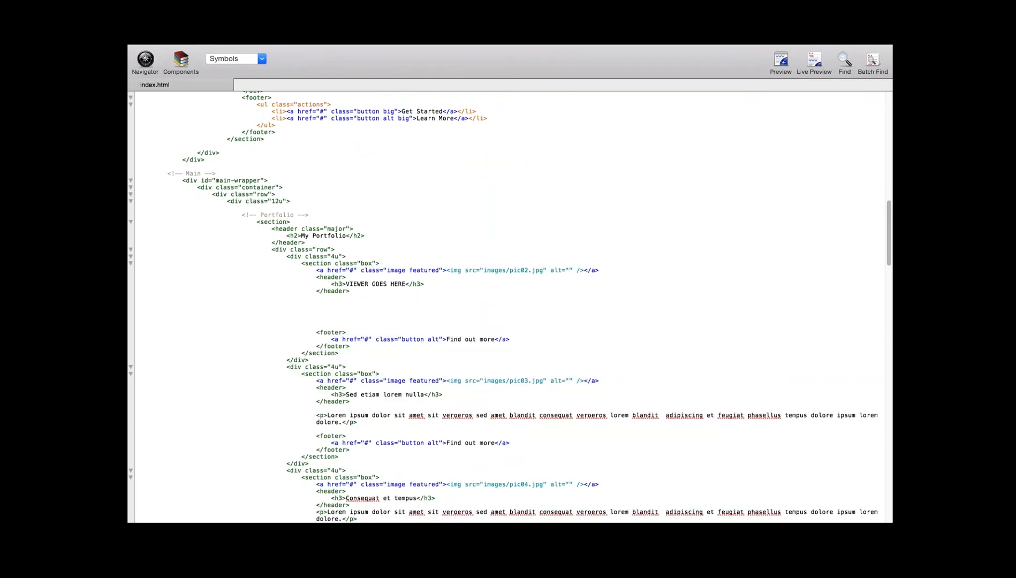
key(super+v)
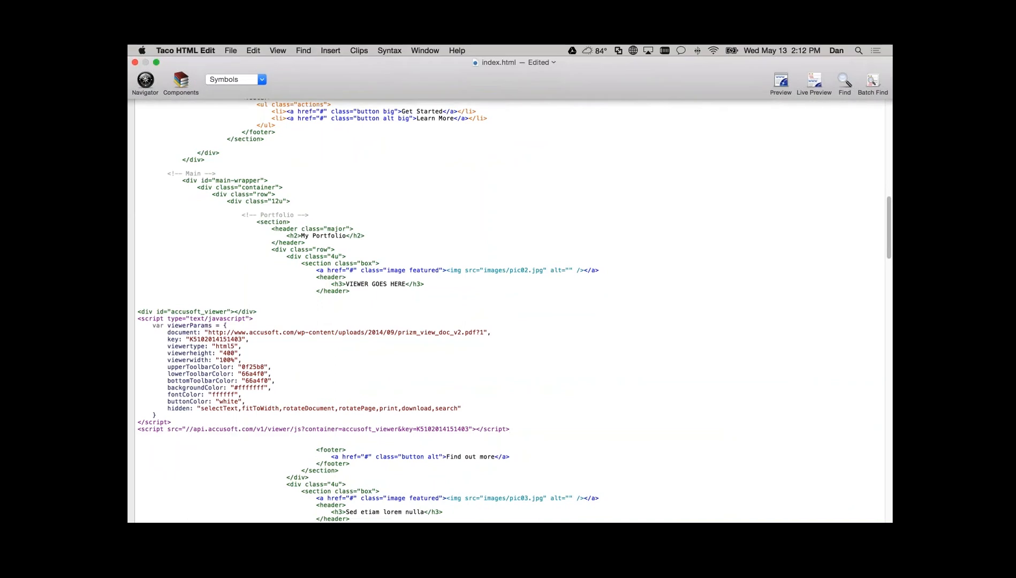
key(super+s)
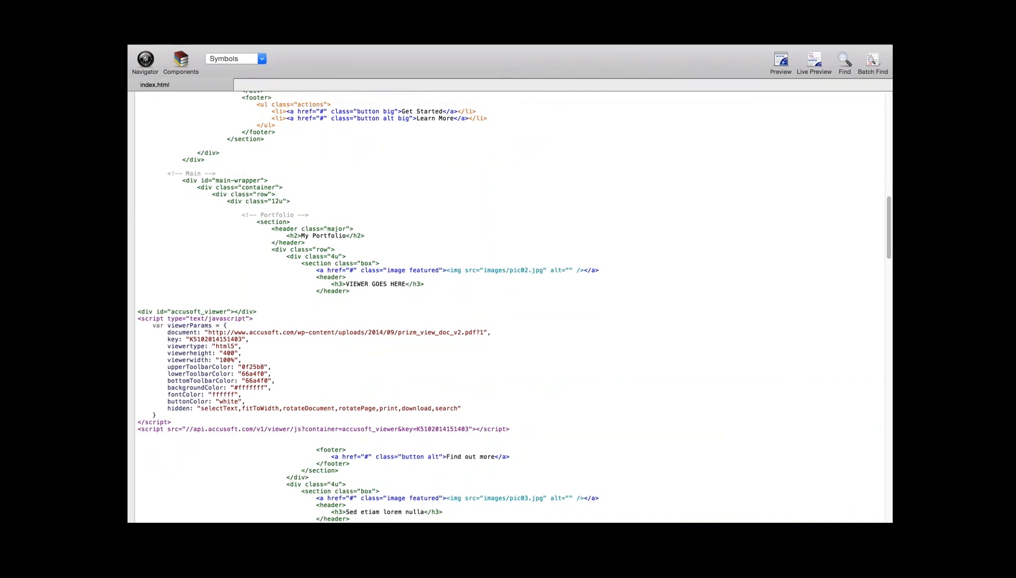
- Switch back to Safari, reload tampabaysunsets.com/webinar/ and inspect the embedded viewer under "VIEWER GOES HERE"
key(ctrl+Up)
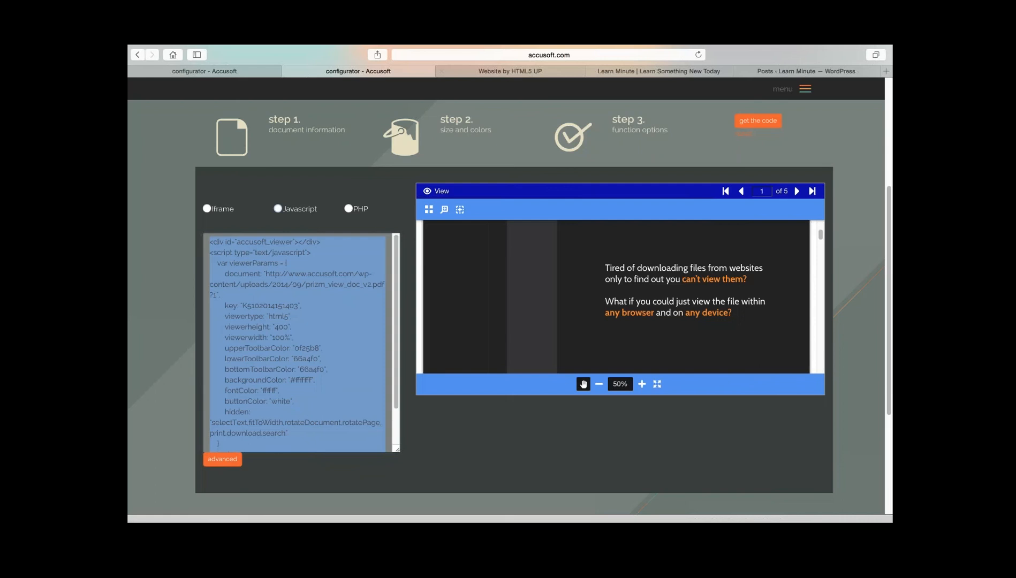
click(510, 71)
click(536, 55)
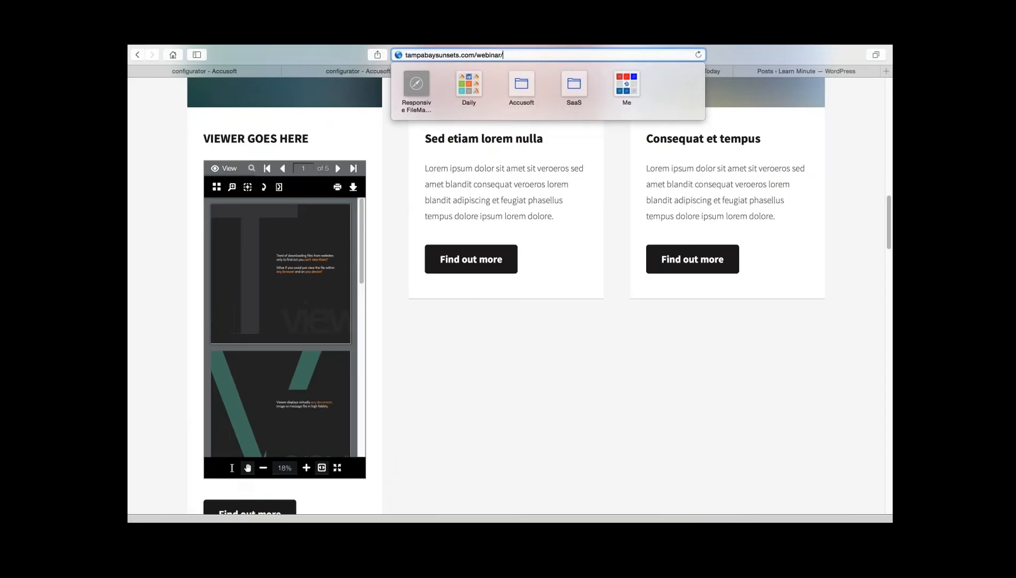
key(Return)
scroll(506, 297, down, 1)
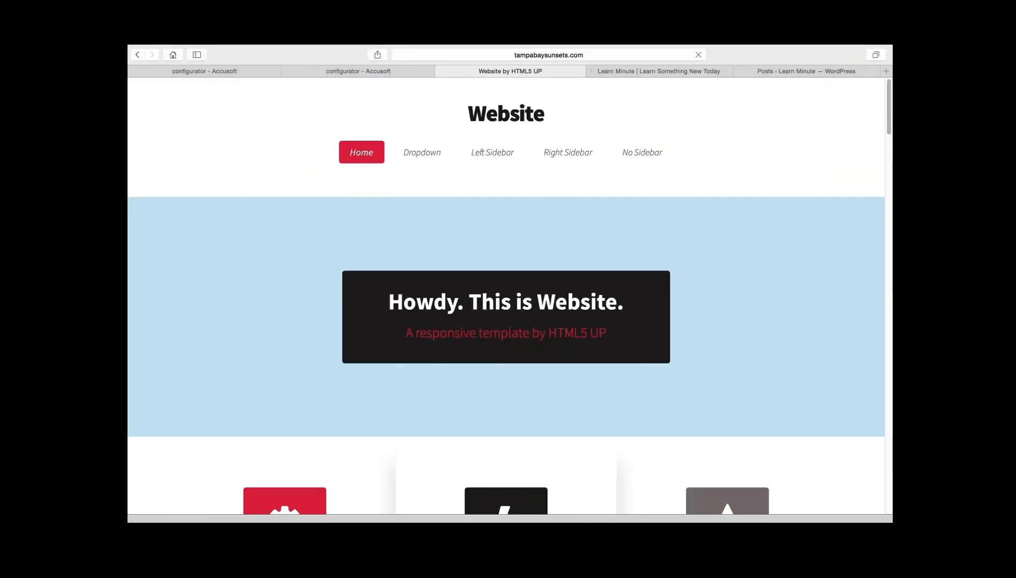
scroll(506, 295, down, 10)
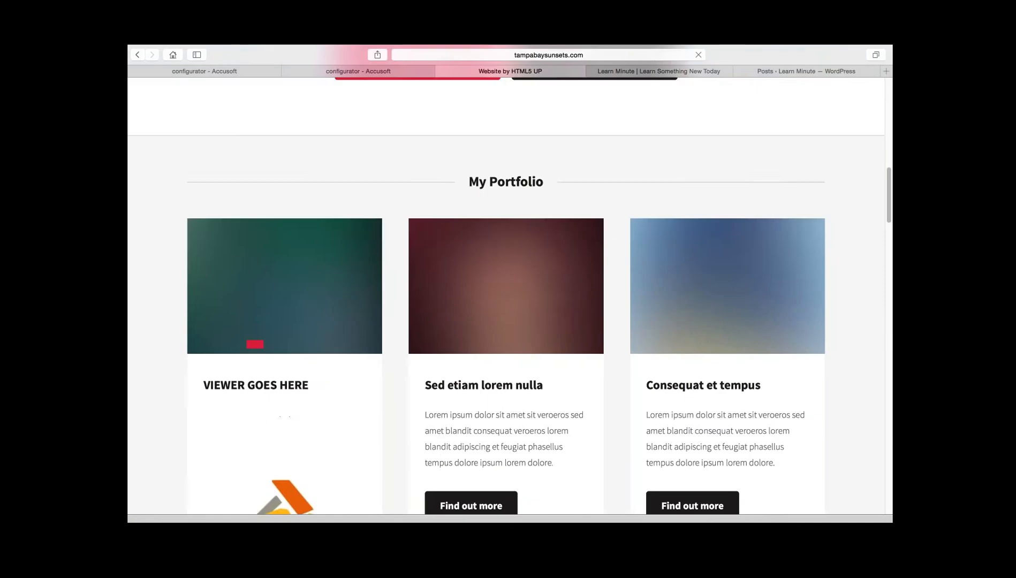
scroll(506, 295, down, 4)
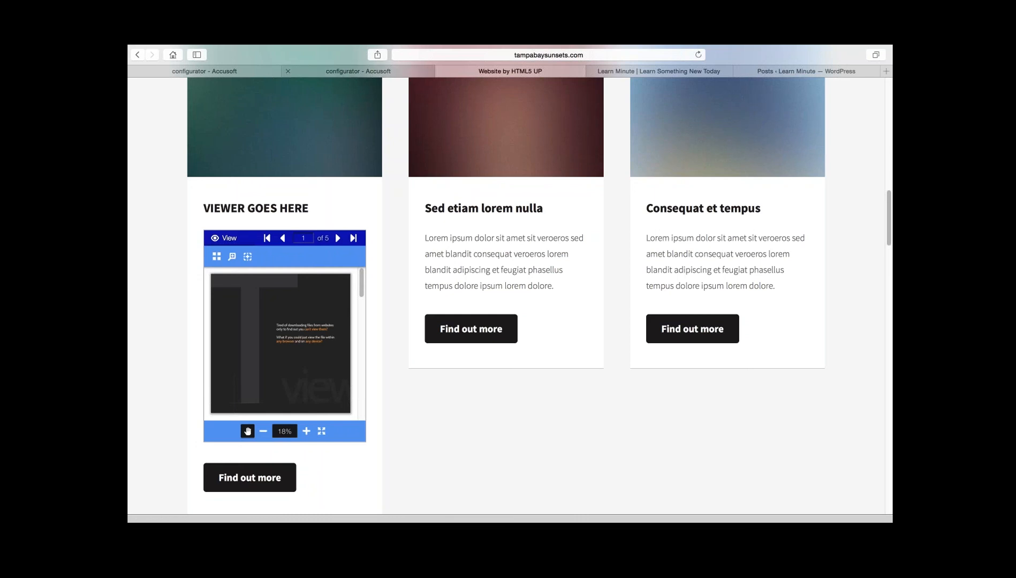
- Return to the configurator's generated code, highlight the document URL and read the advanced note on adding variables
click(358, 71)
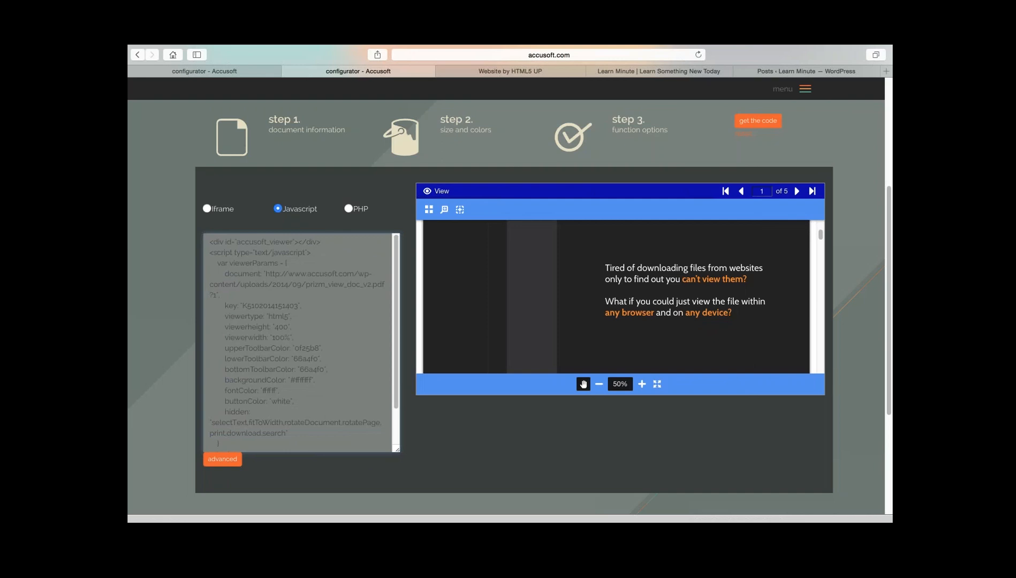
drag(266, 273, 219, 294)
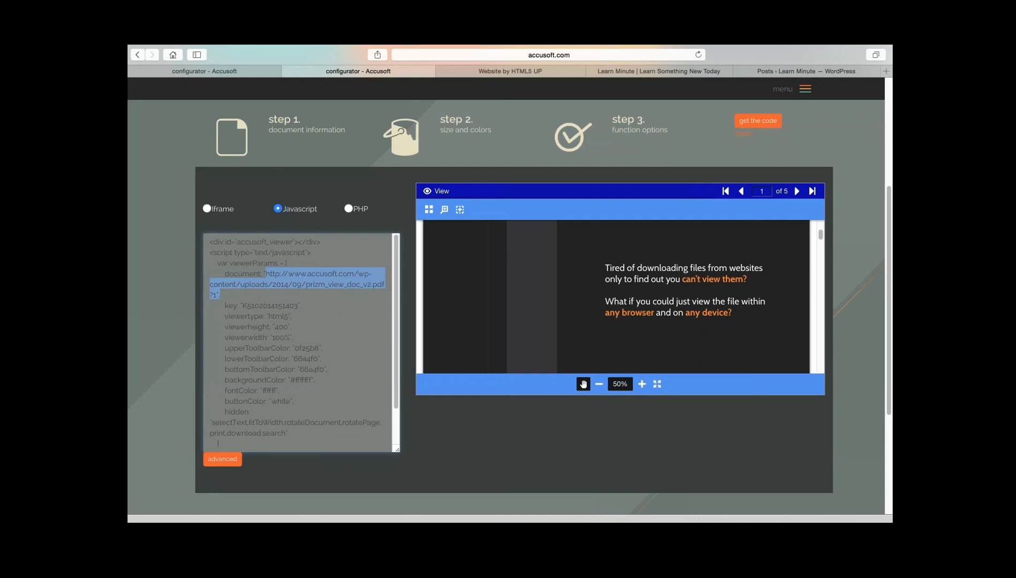
click(289, 295)
click(222, 459)
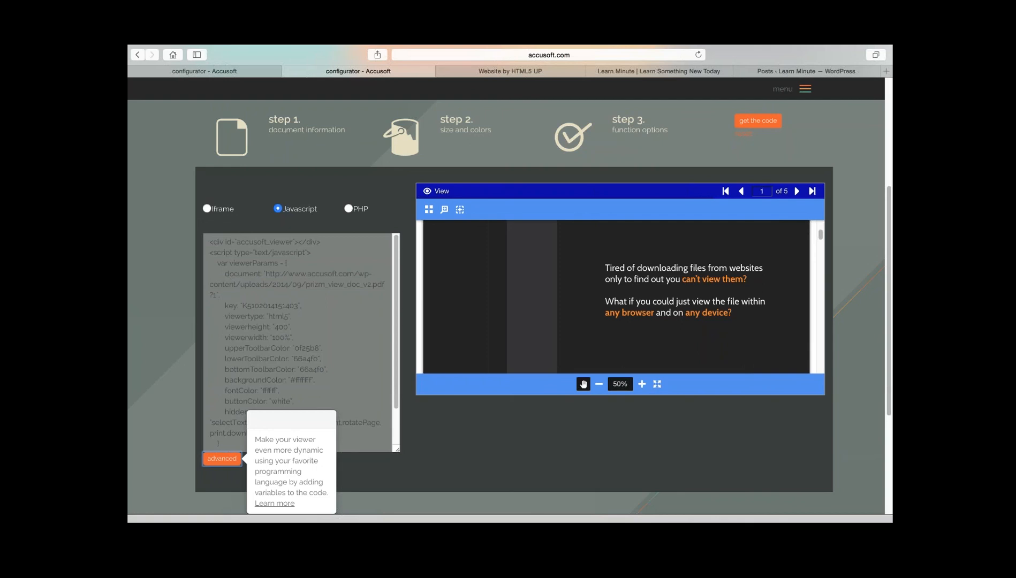
click(222, 459)
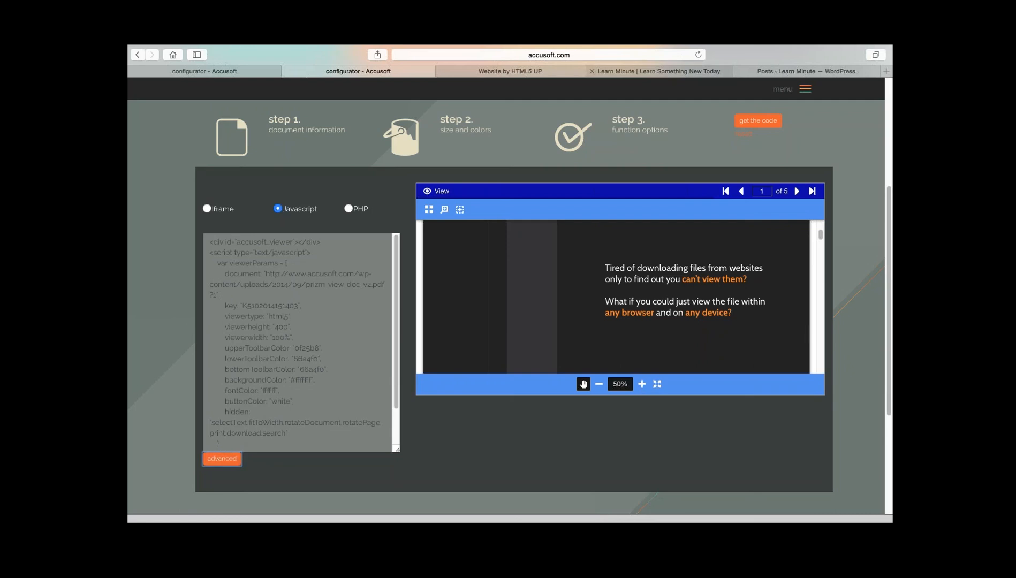
- Look at the document viewer embedded in the "WordPress Users Guide" post on the Learn Minute site
click(658, 71)
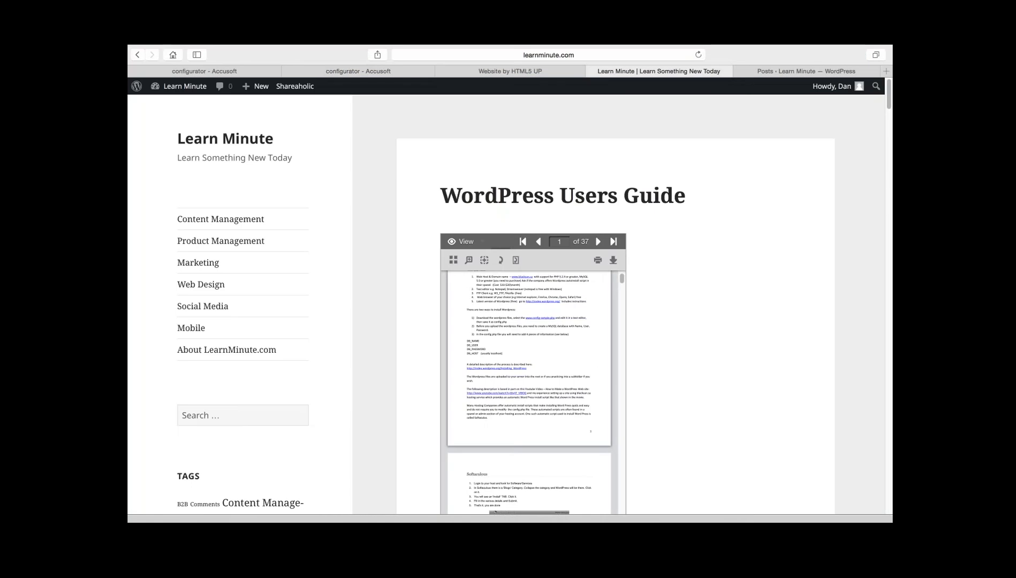
scroll(506, 305, down, 1)
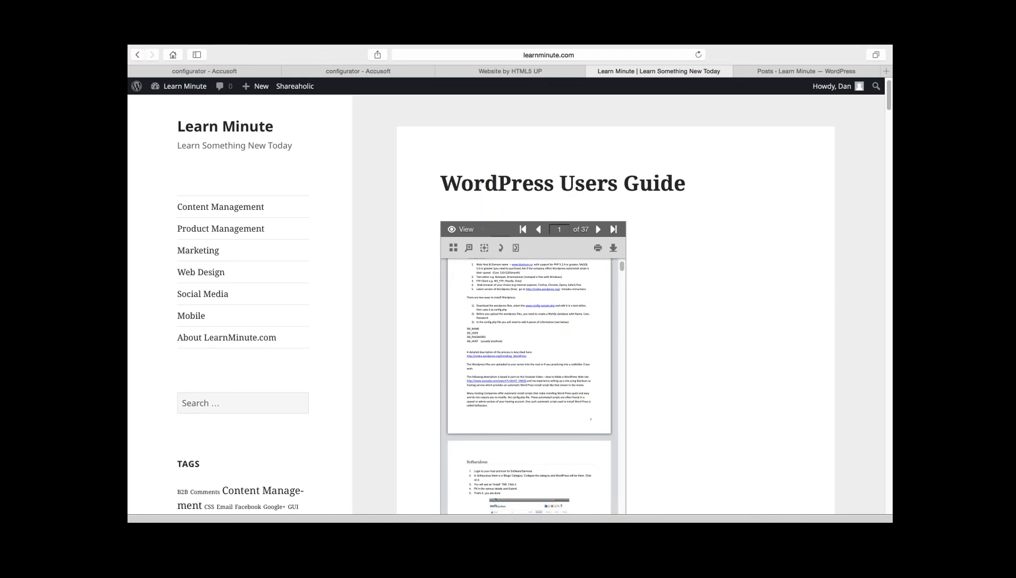
scroll(506, 305, down, 3)
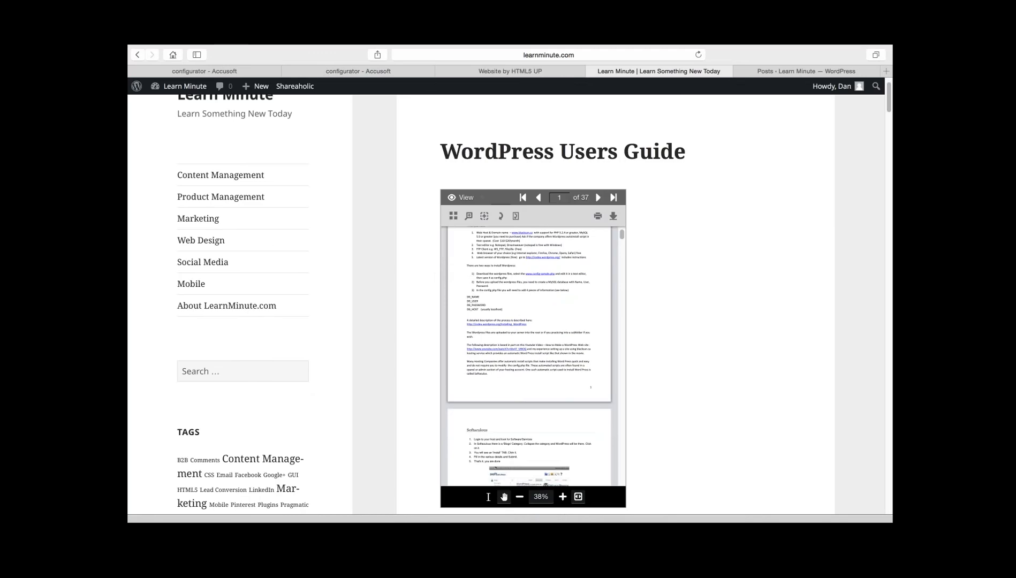
scroll(221, 220, up, 4)
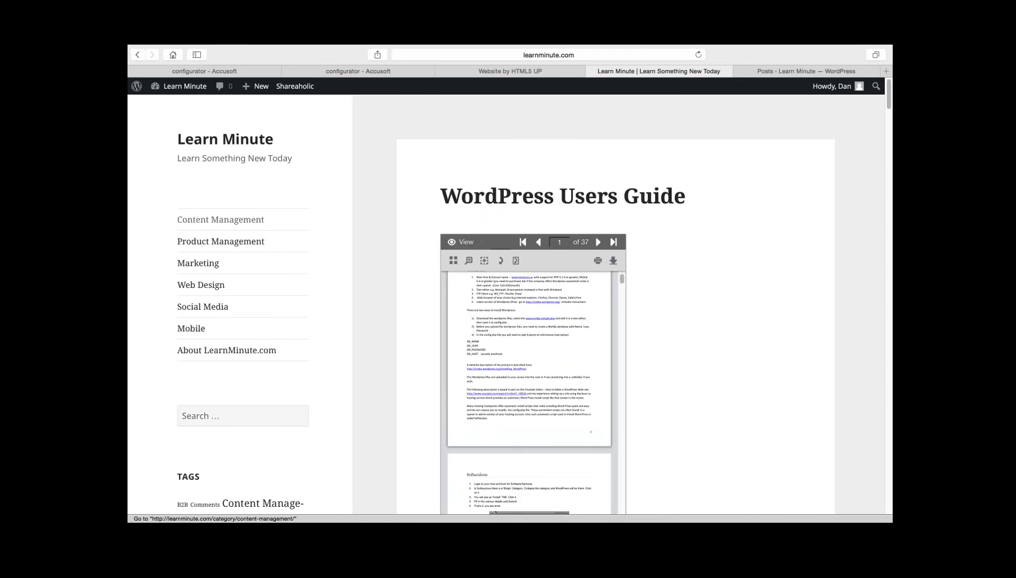
- Add a new post in the Learn Minute WordPress admin with the title "Hello Today is May 13th!"
scroll(220, 219, down, 10)
scroll(221, 220, up, 10)
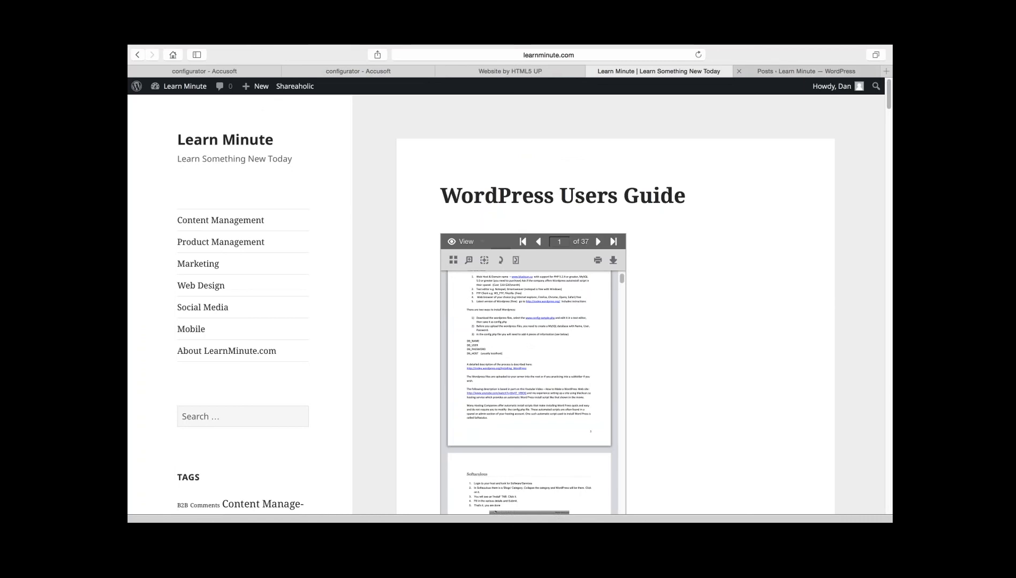
click(806, 71)
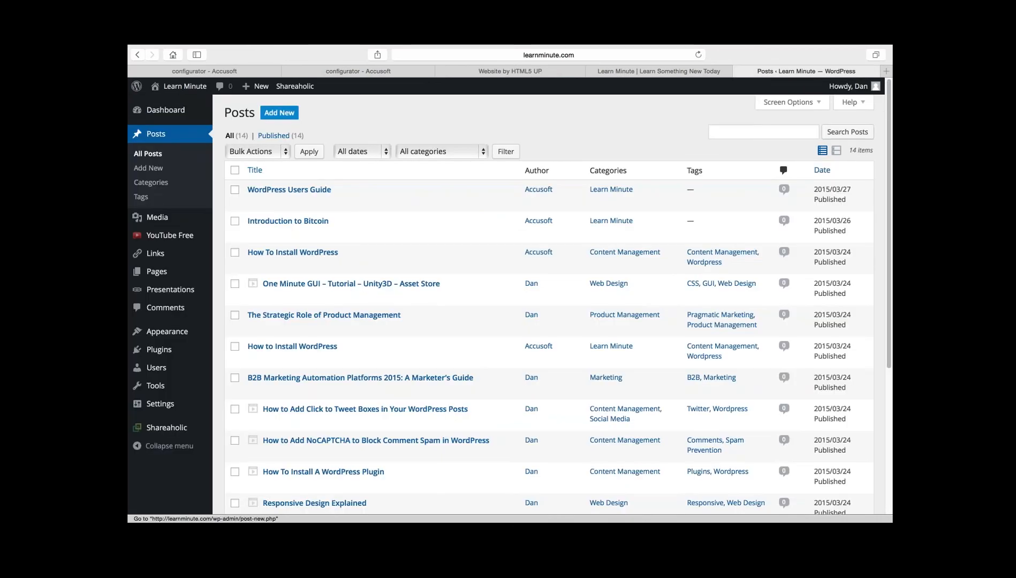
click(279, 112)
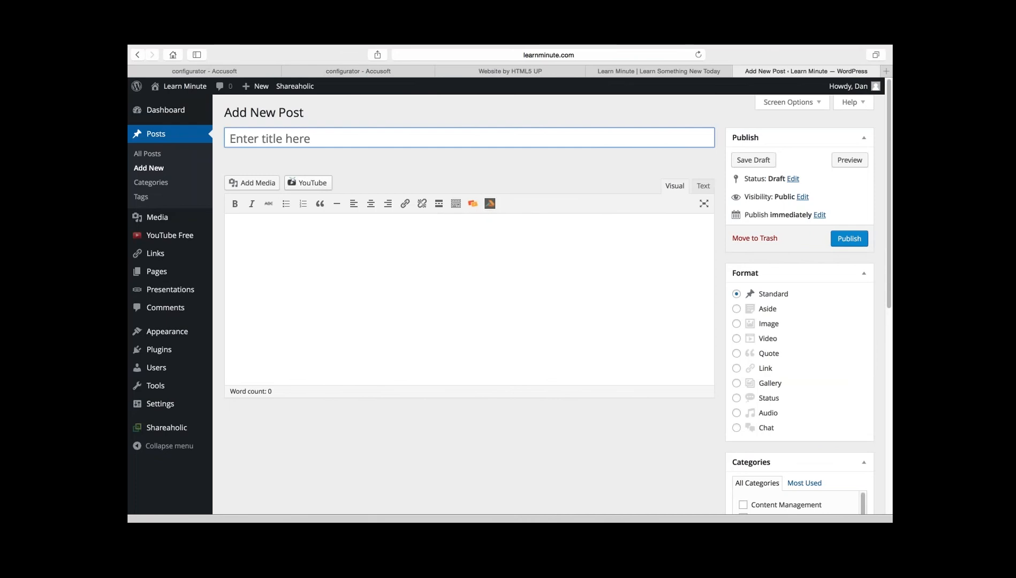
text(Helo)
key(BackSpace)
text(lo Today)
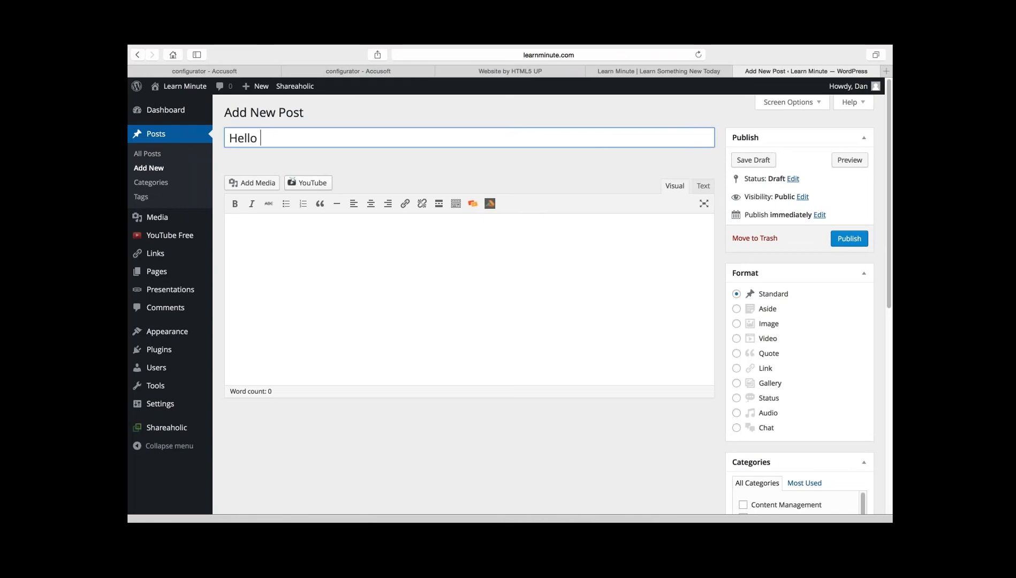
text(is May 13th!)
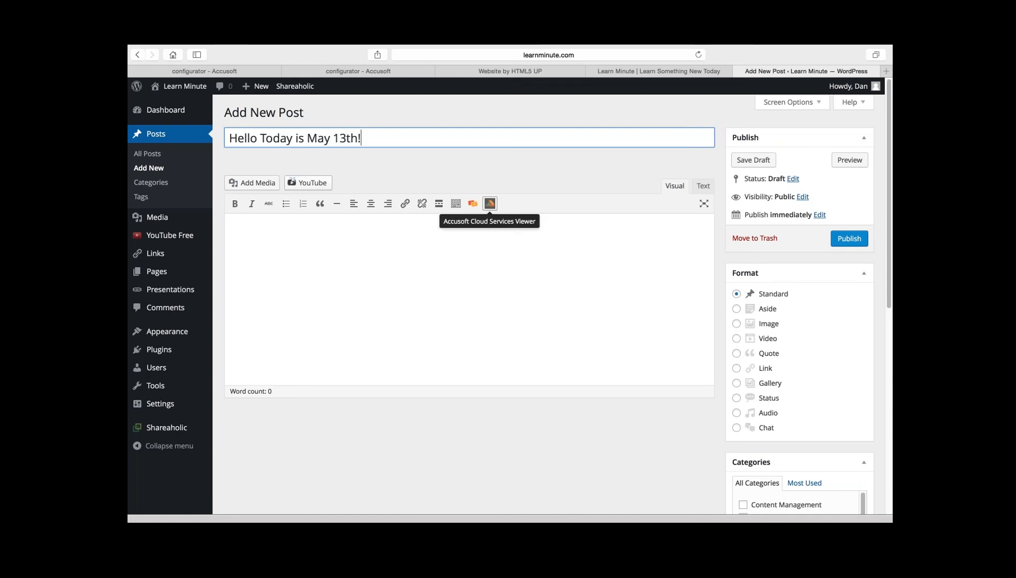
- Create an Accusoft Cloud Services viewer for 2014-02-21-I-9.pdf from the media library and insert its code into the post
click(490, 204)
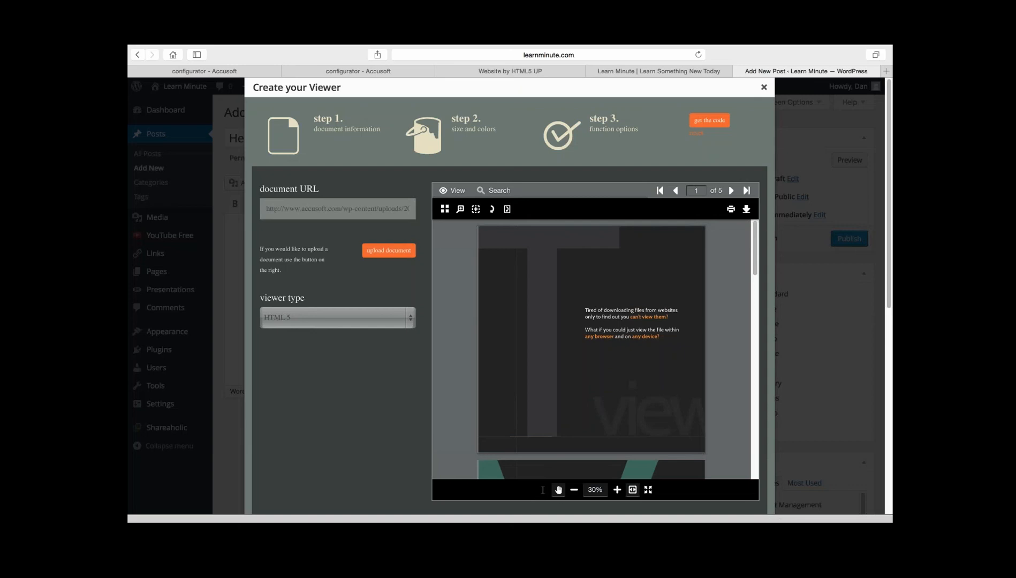
click(388, 250)
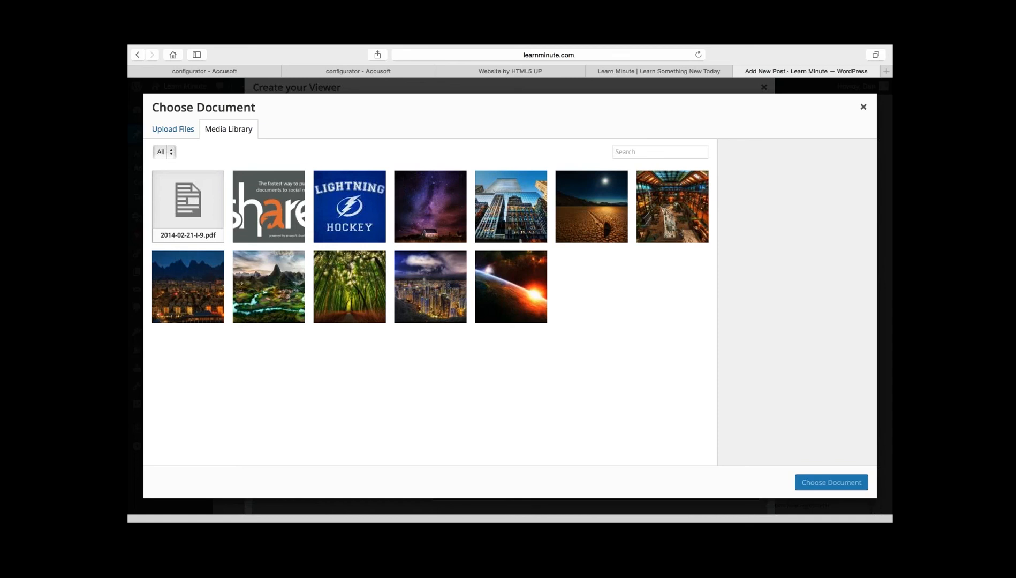
click(188, 207)
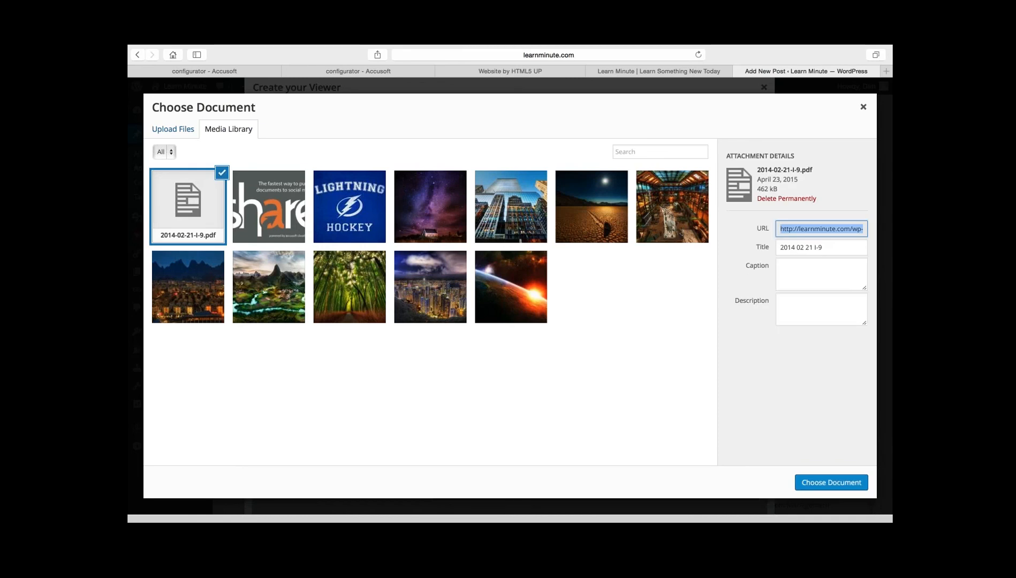
click(832, 483)
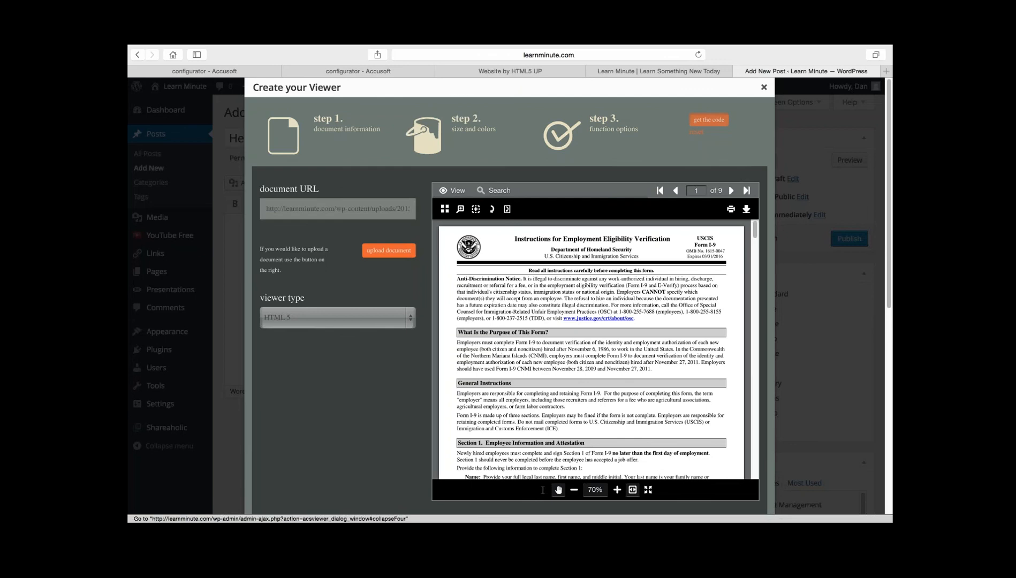
click(709, 120)
- Highlight the inserted acsviewer shortcode to review it, and publish the post
drag(334, 322, 247, 232)
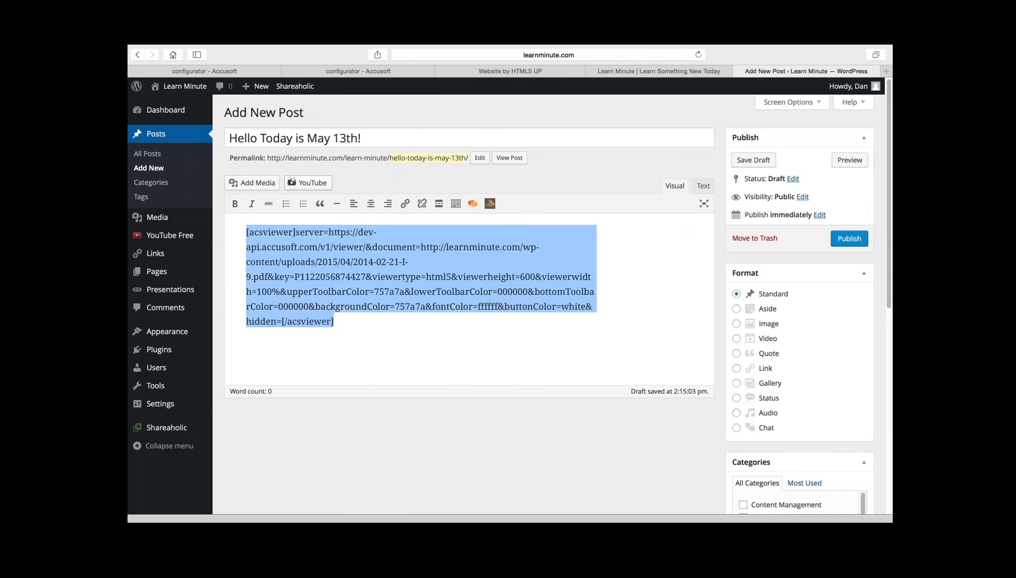
click(334, 321)
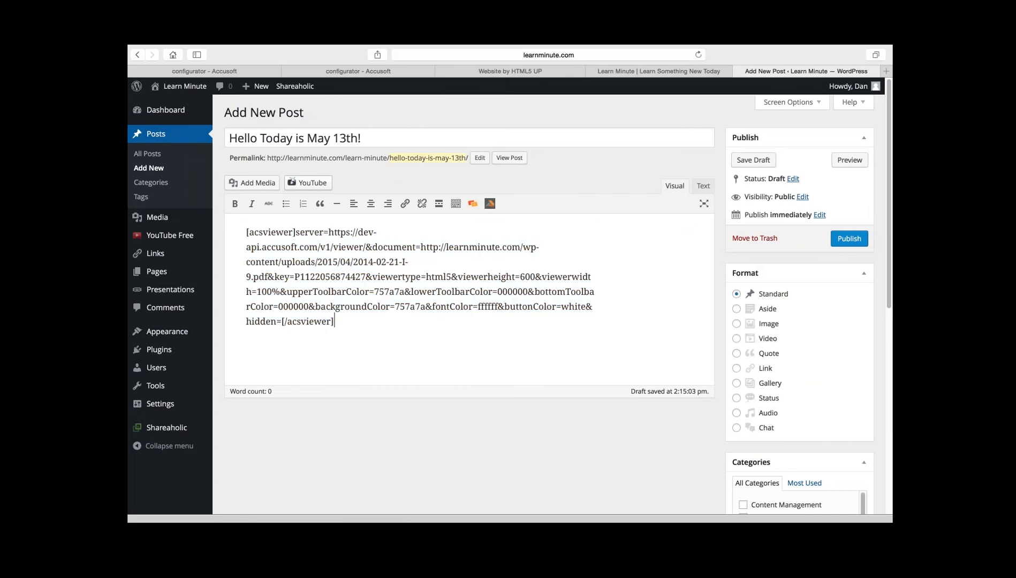
click(850, 238)
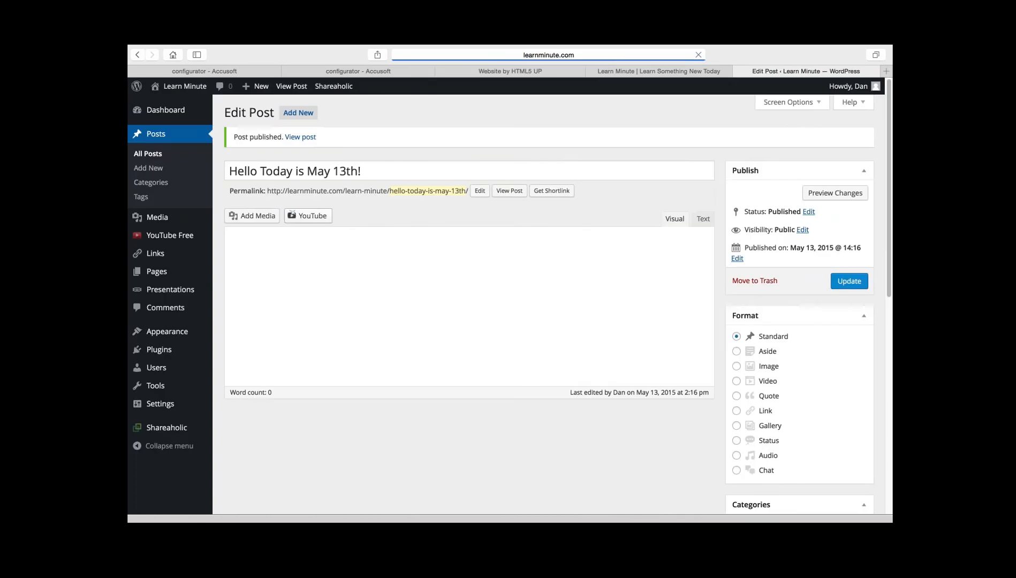
- Reload the Learn Minute home page and look at the document viewer embedded in the new post
click(659, 71)
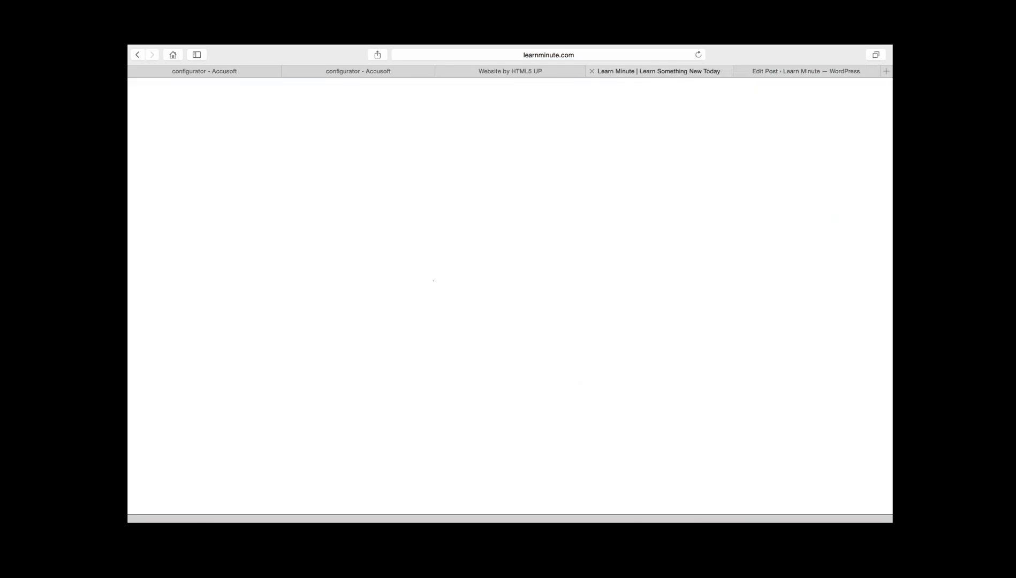
key(super+l)
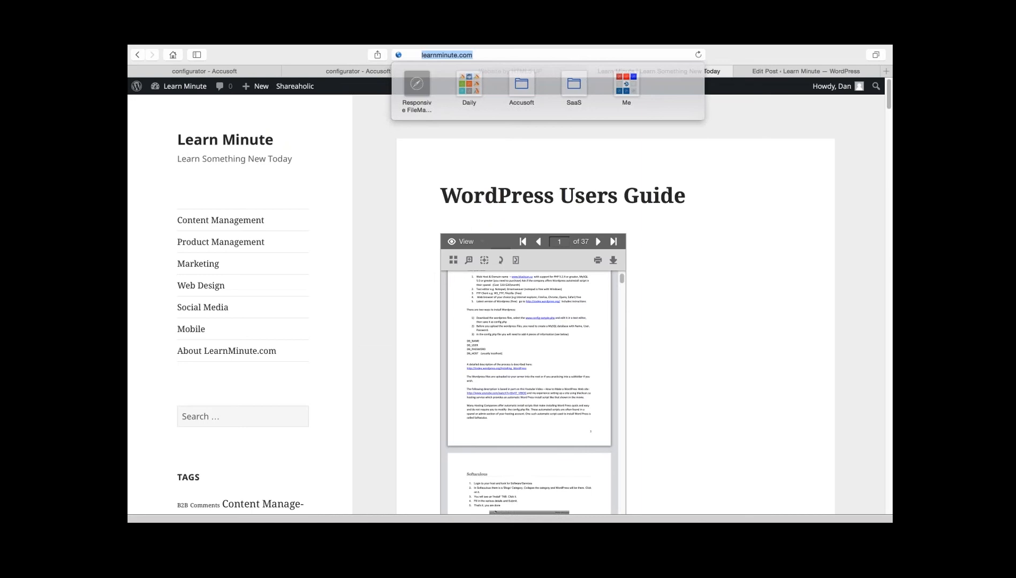
key(Return)
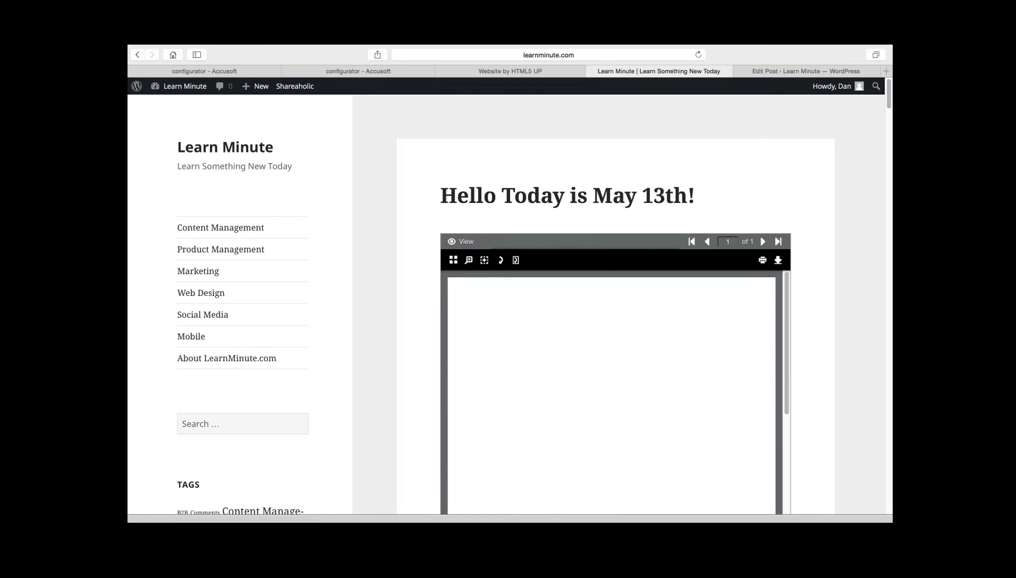
scroll(506, 321, down, 1)
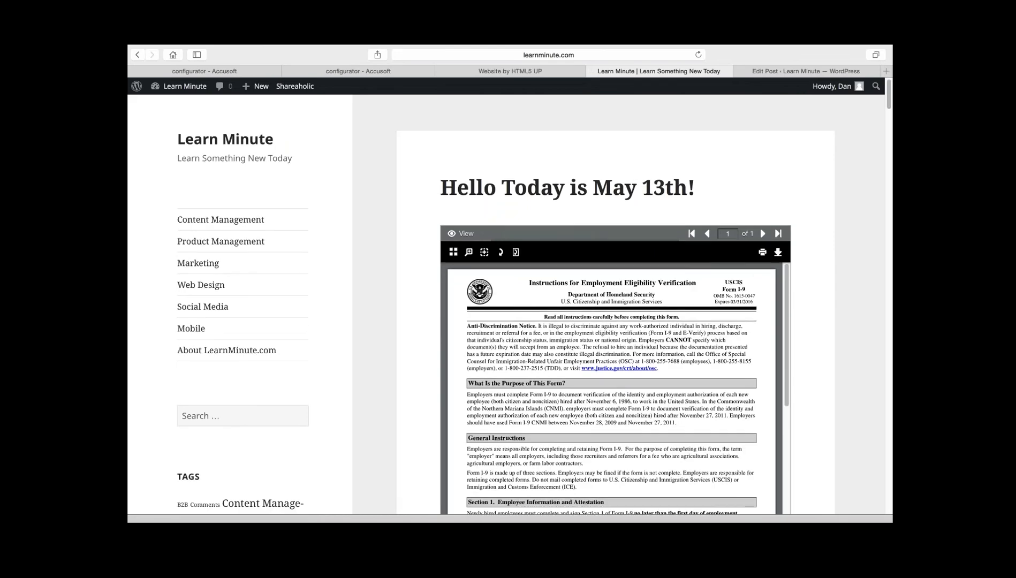
scroll(506, 321, down, 1)
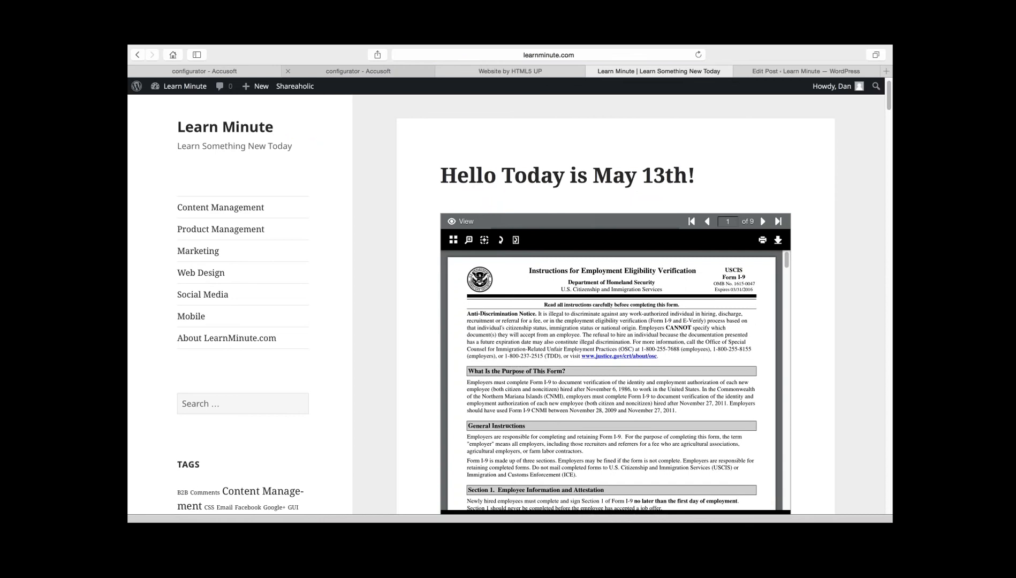
- Return to the Accusoft configurator and enable the select text function for the viewer
click(358, 71)
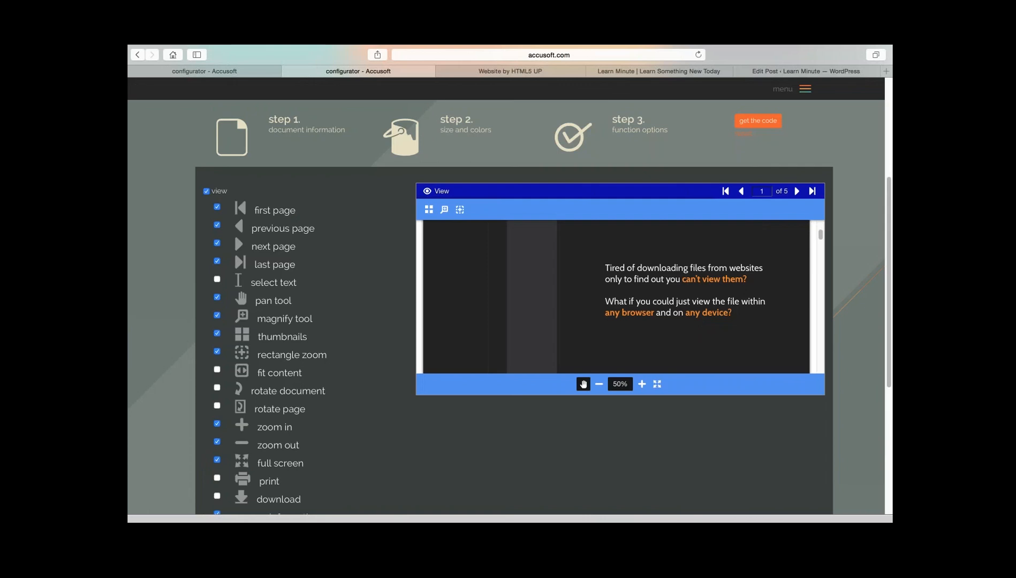
scroll(514, 311, down, 1)
scroll(515, 311, down, 2)
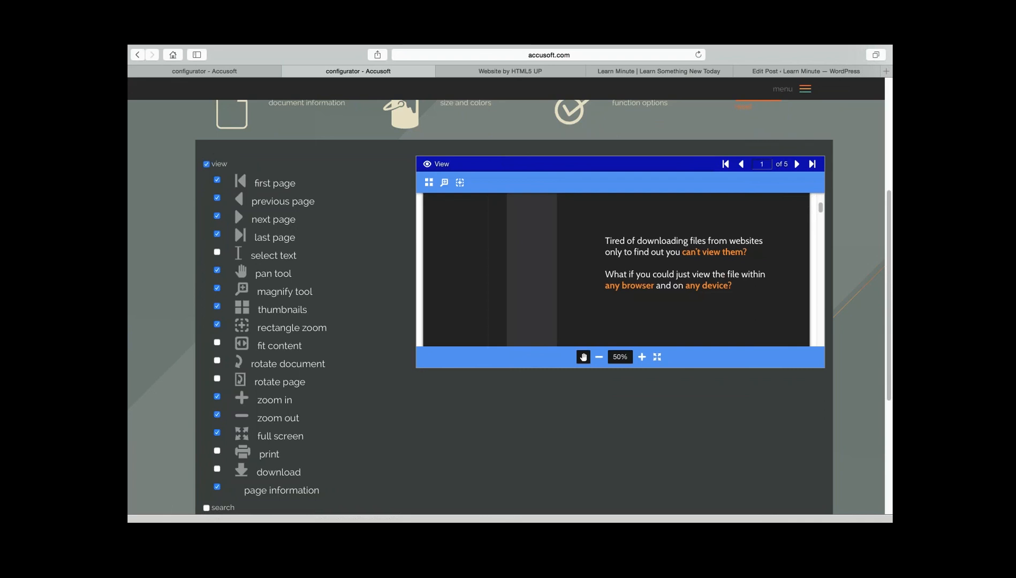
click(217, 251)
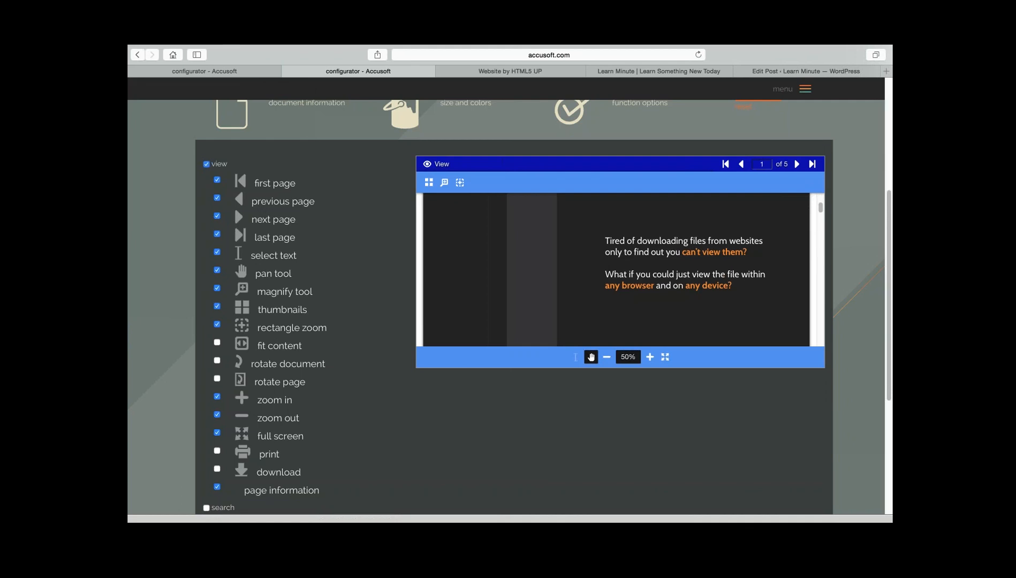
scroll(541, 305, down, 3)
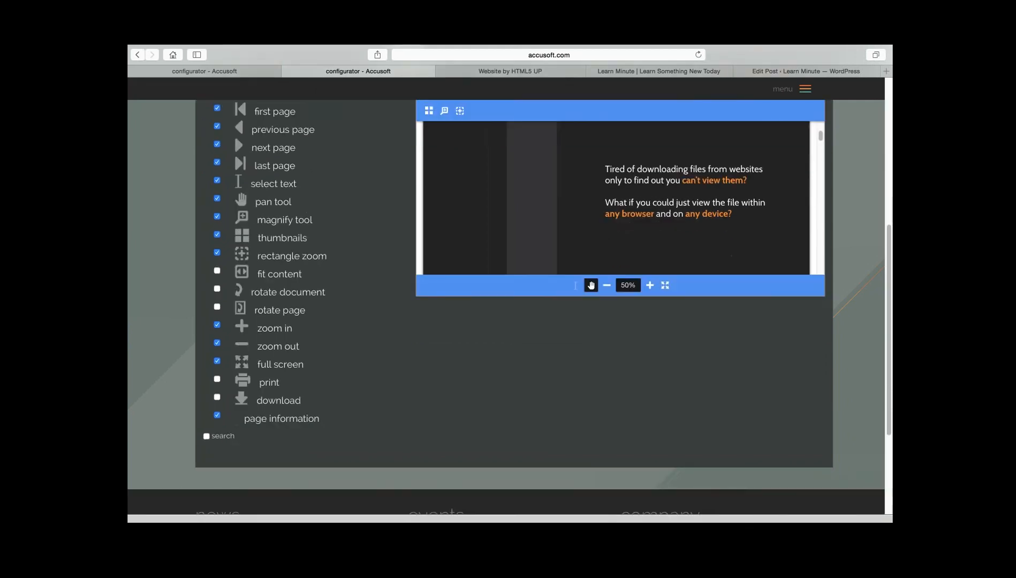
scroll(541, 305, up, 1)
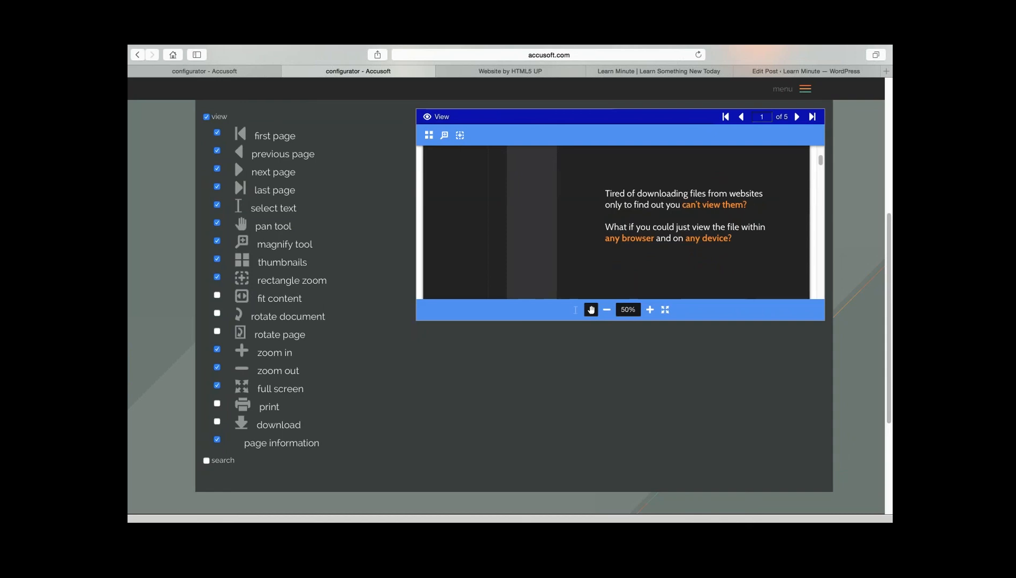
- Open the viewer overview, return to the cloud services page in the other configurator tab and open the view service's details
scroll(514, 300, up, 5)
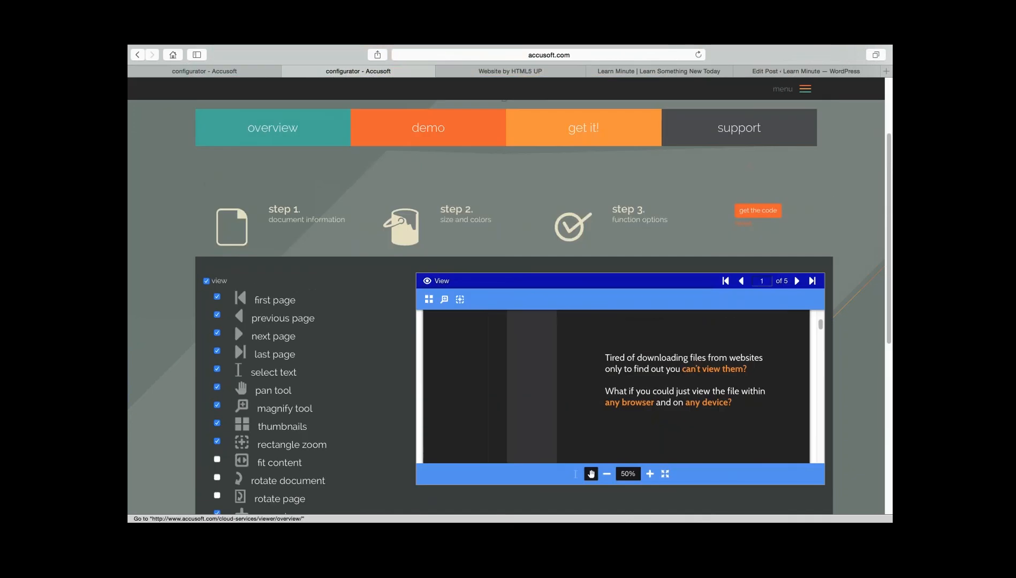
click(273, 128)
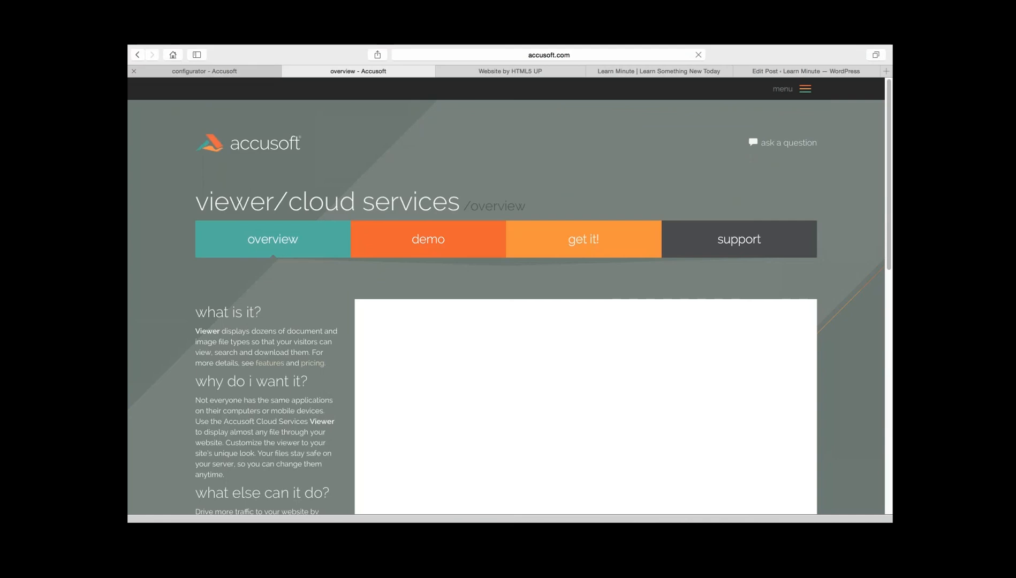
click(204, 72)
click(137, 54)
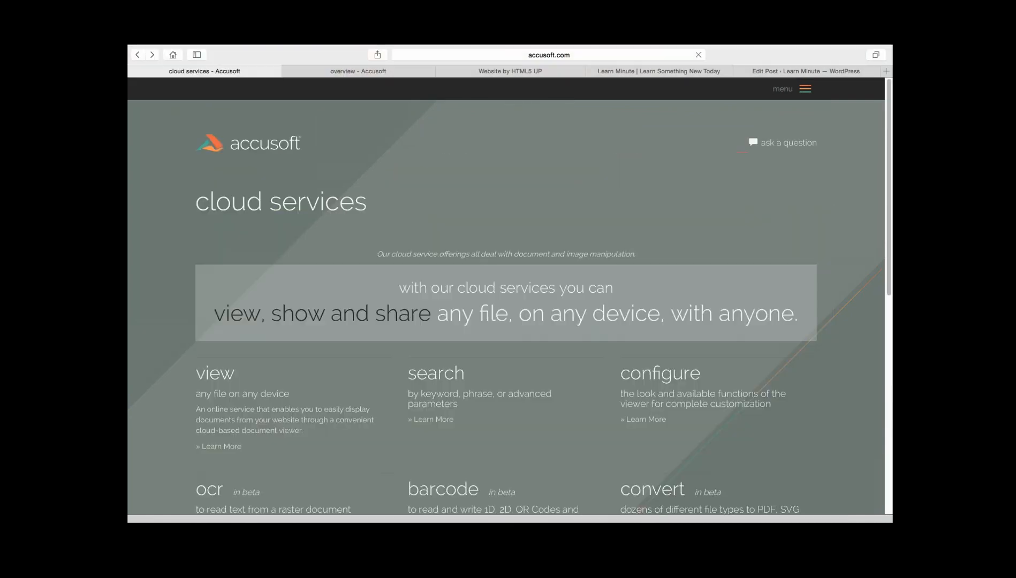
scroll(506, 297, down, 1)
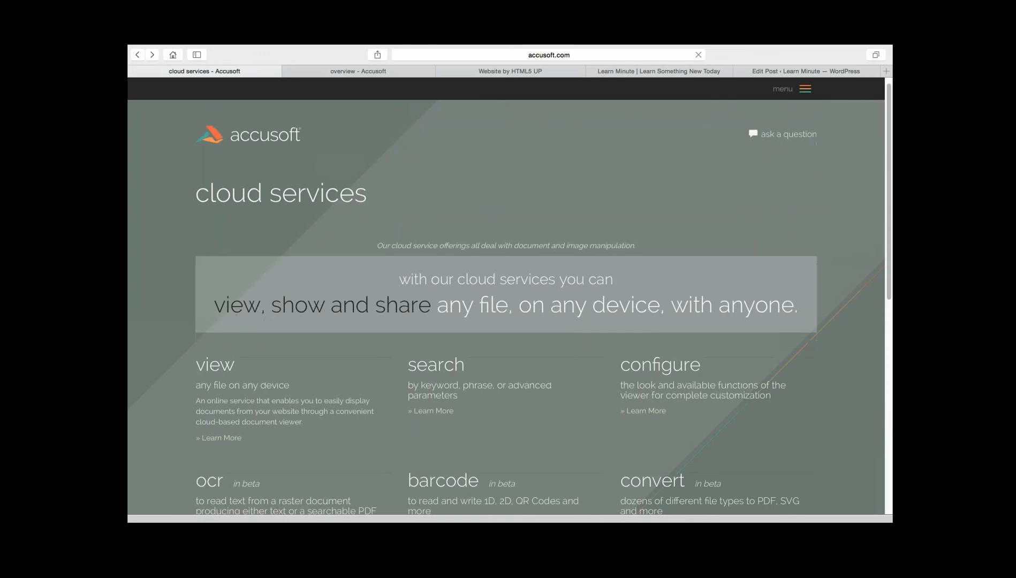
scroll(506, 297, down, 3)
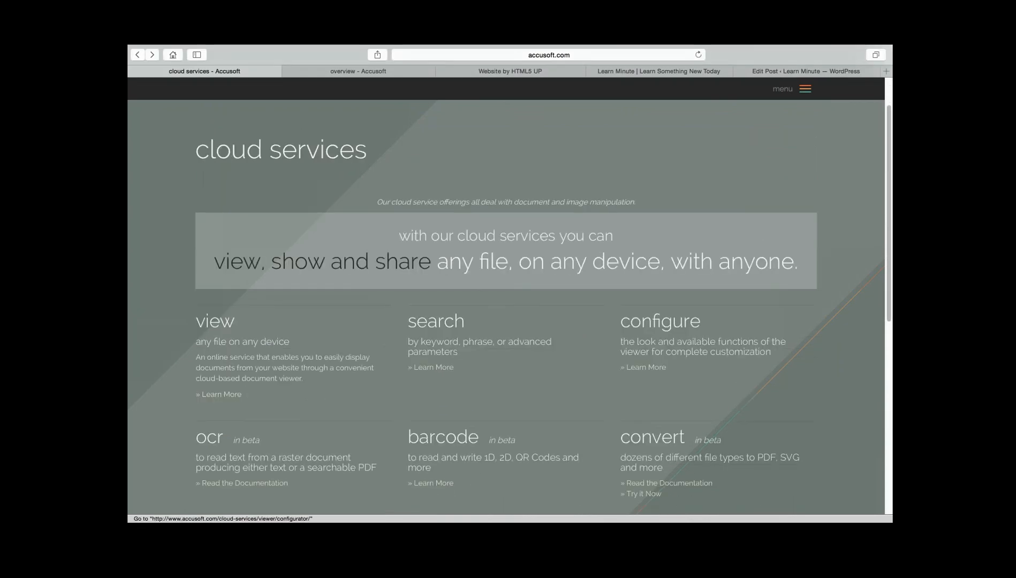
click(222, 395)
scroll(506, 297, down, 1)
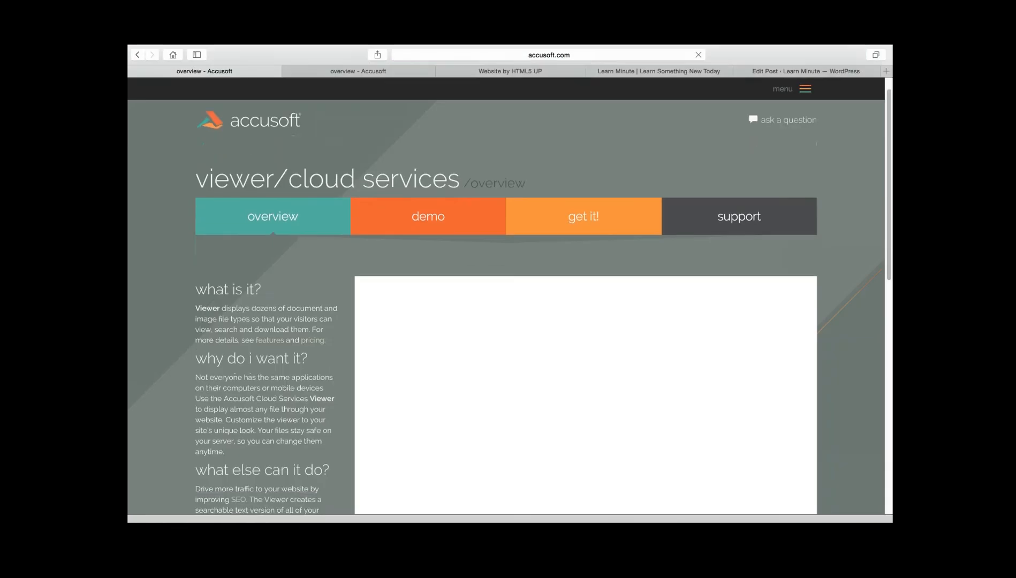
scroll(506, 297, down, 1)
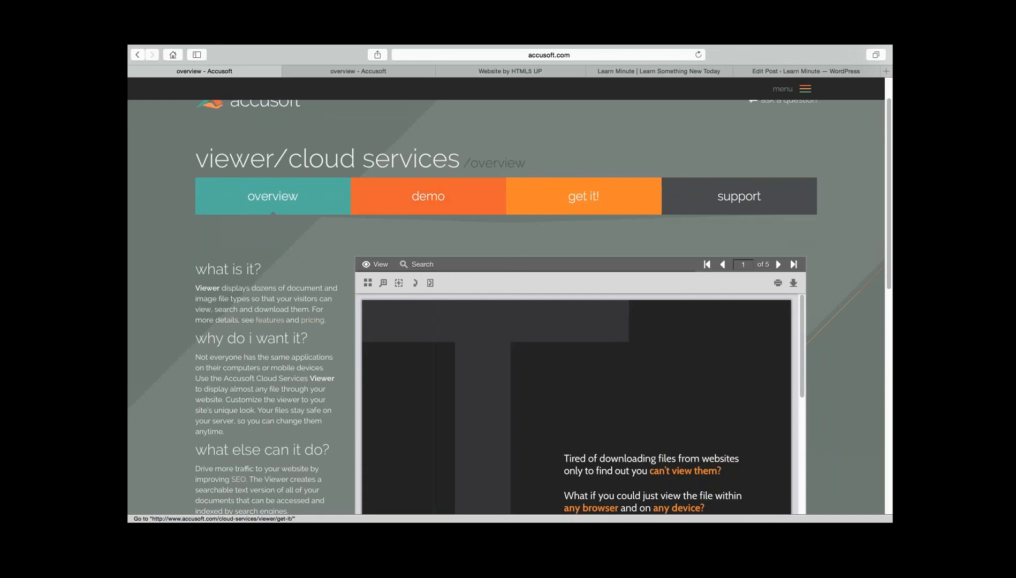
- Read the plugin, customized viewer and web application options on the "get it!" page, and go back to the cloud services page
click(584, 196)
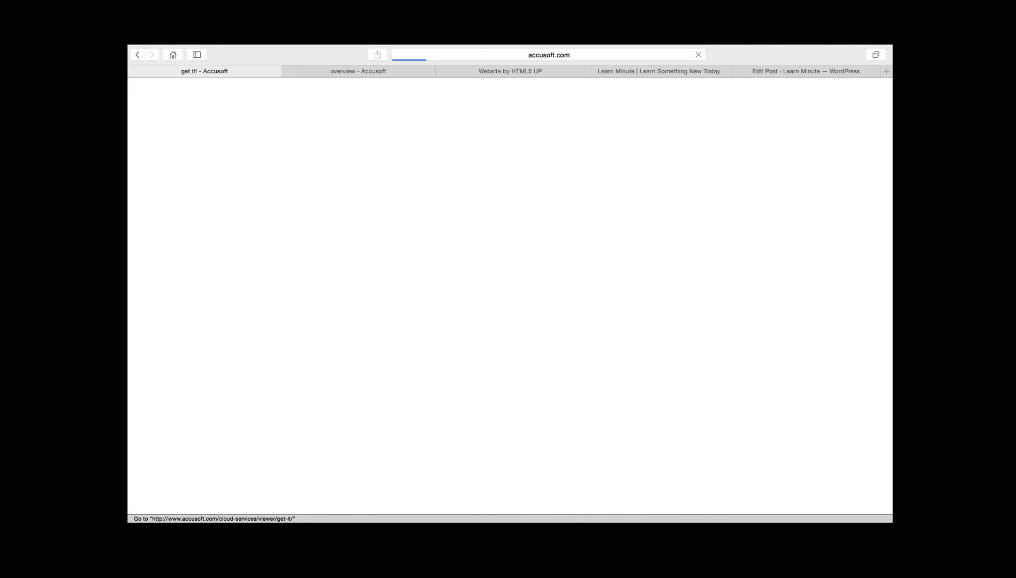
scroll(461, 370, down, 3)
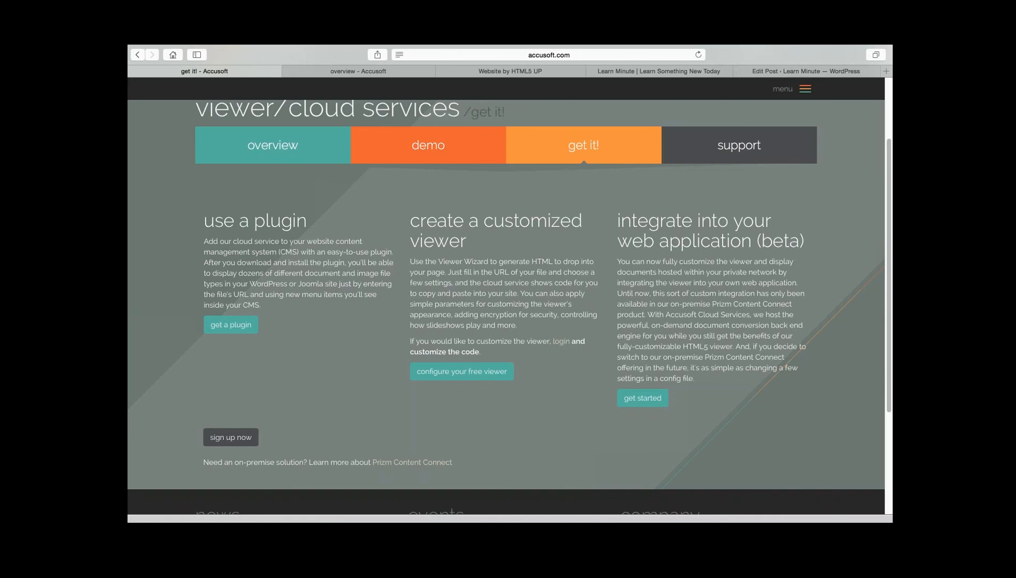
scroll(510, 306, down, 1)
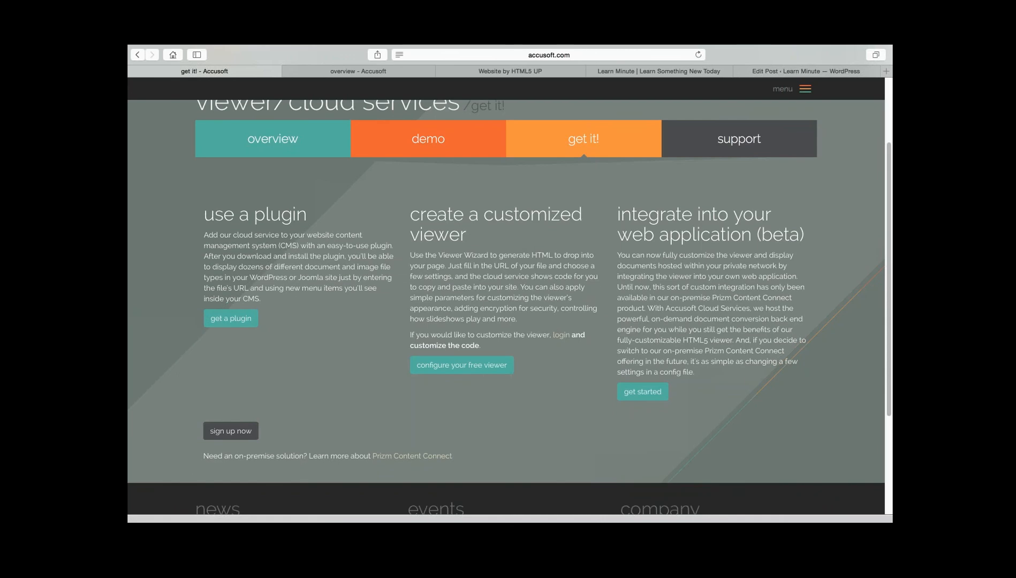
scroll(509, 307, up, 2)
scroll(509, 309, up, 1)
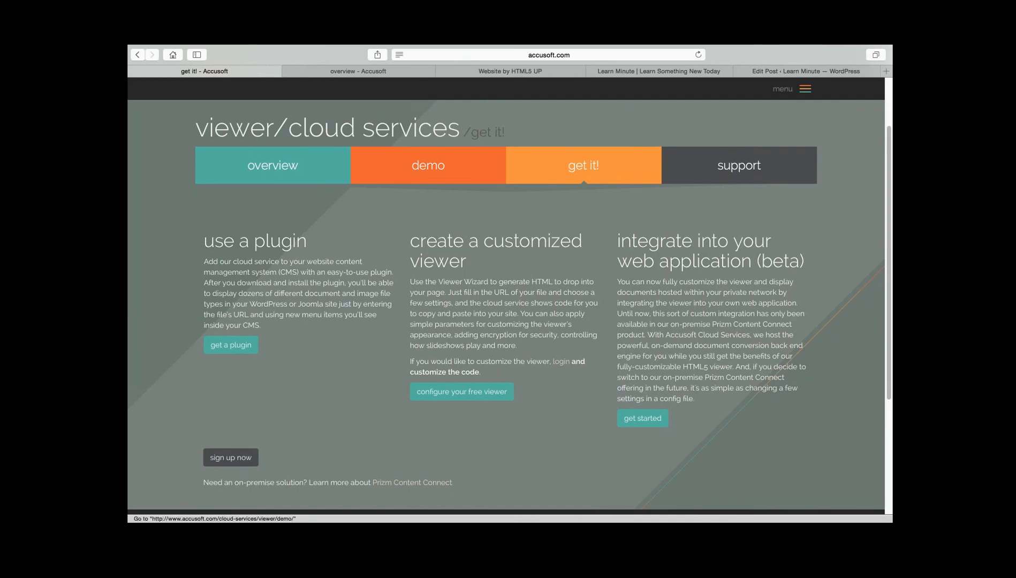
click(137, 54)
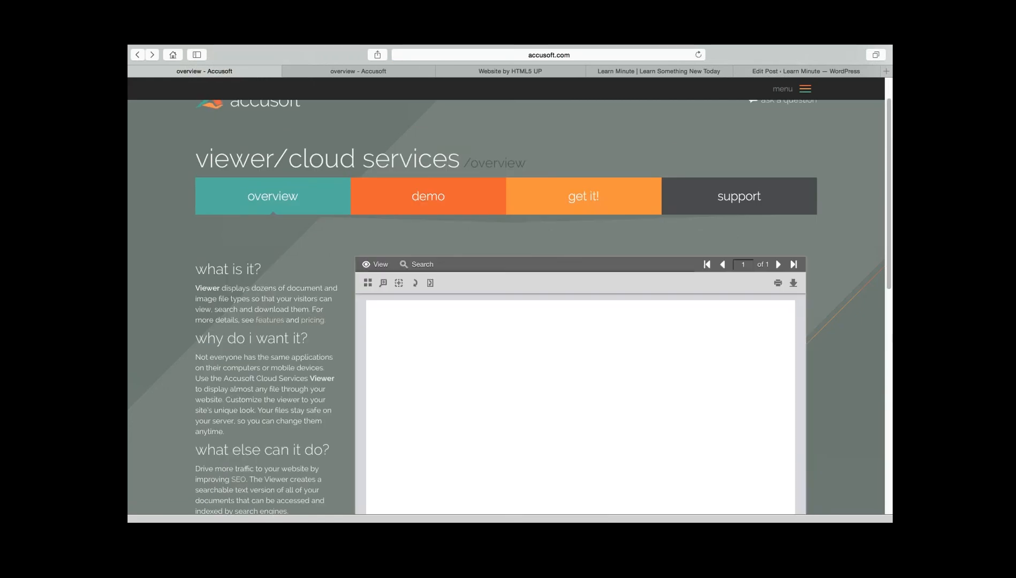
key(super+[)
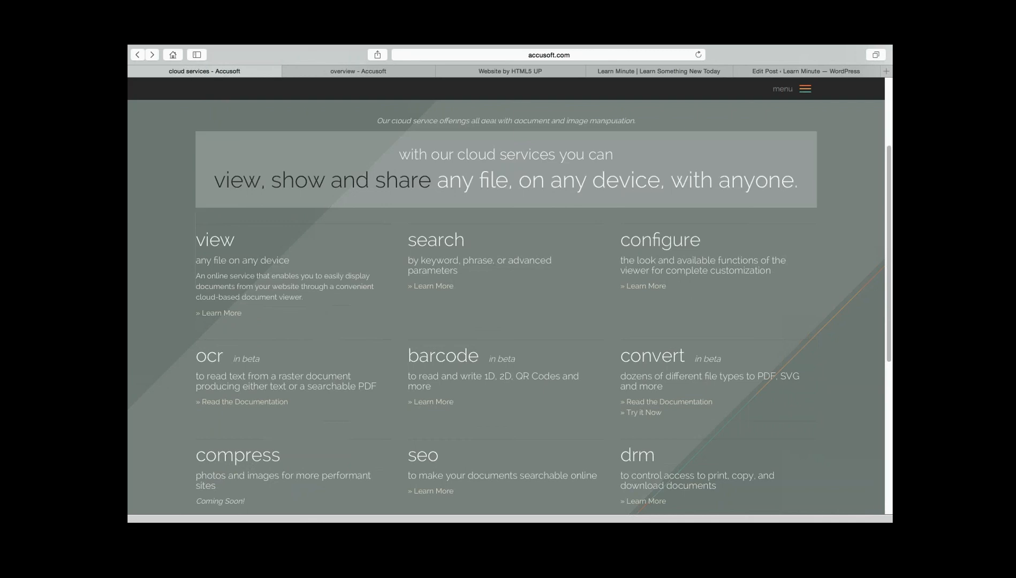
- Read through the offerings on the cloud services page, from view, search and configure down to annotate, encrypt and sign
scroll(506, 296, down, 1)
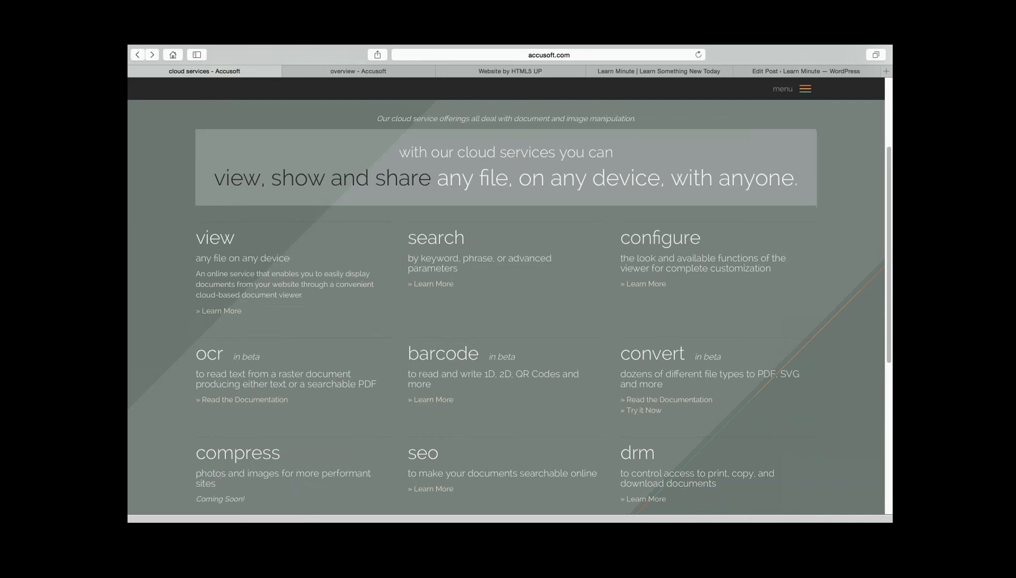
scroll(506, 296, up, 3)
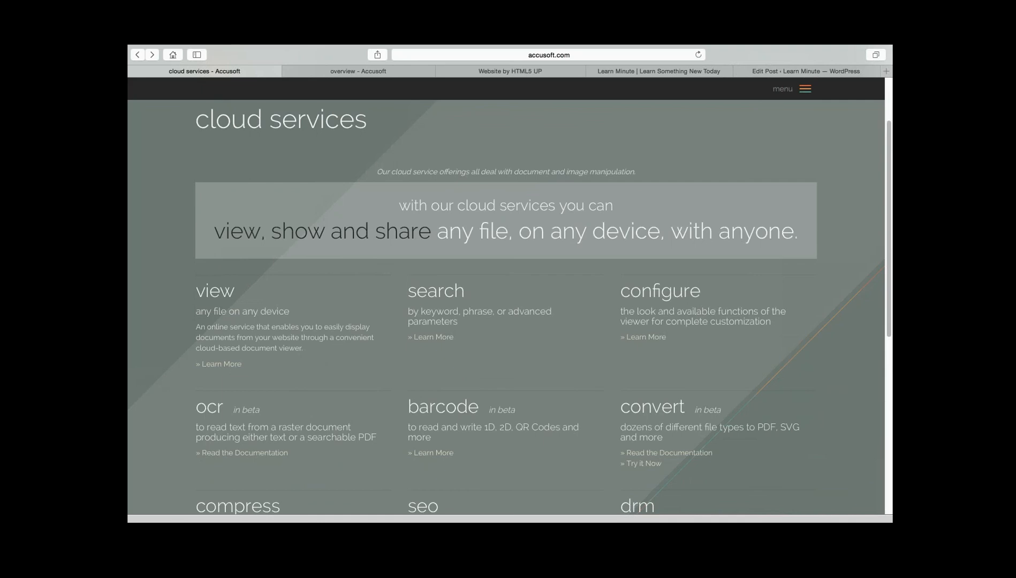
scroll(506, 296, down, 1)
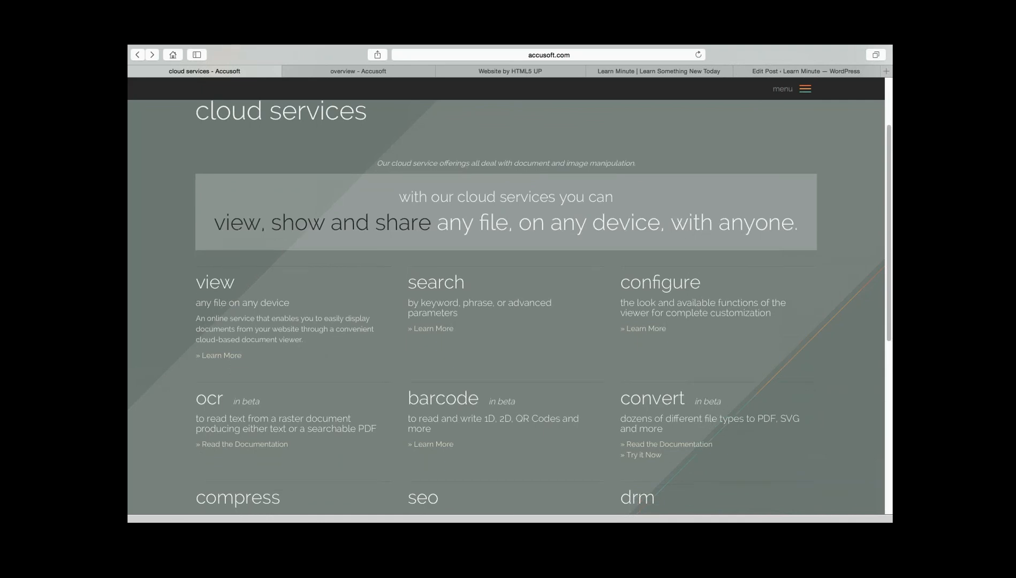
scroll(243, 370, down, 4)
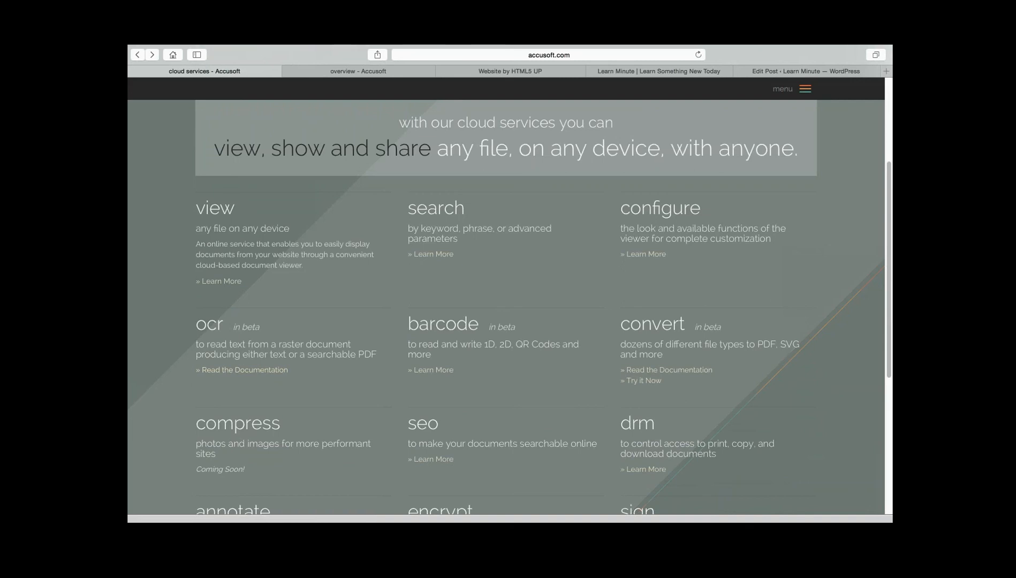
scroll(544, 307, down, 1)
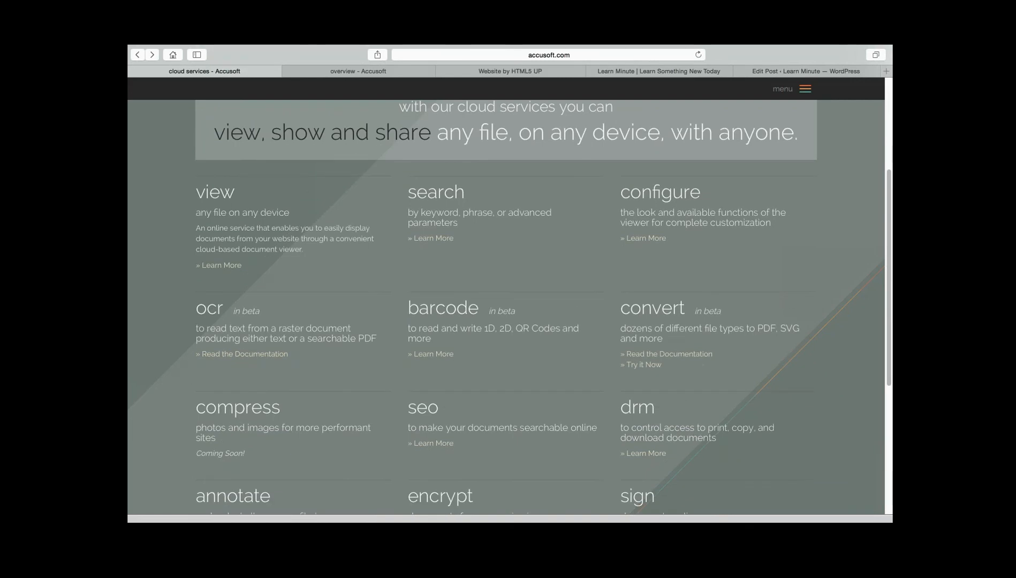
scroll(506, 307, down, 3)
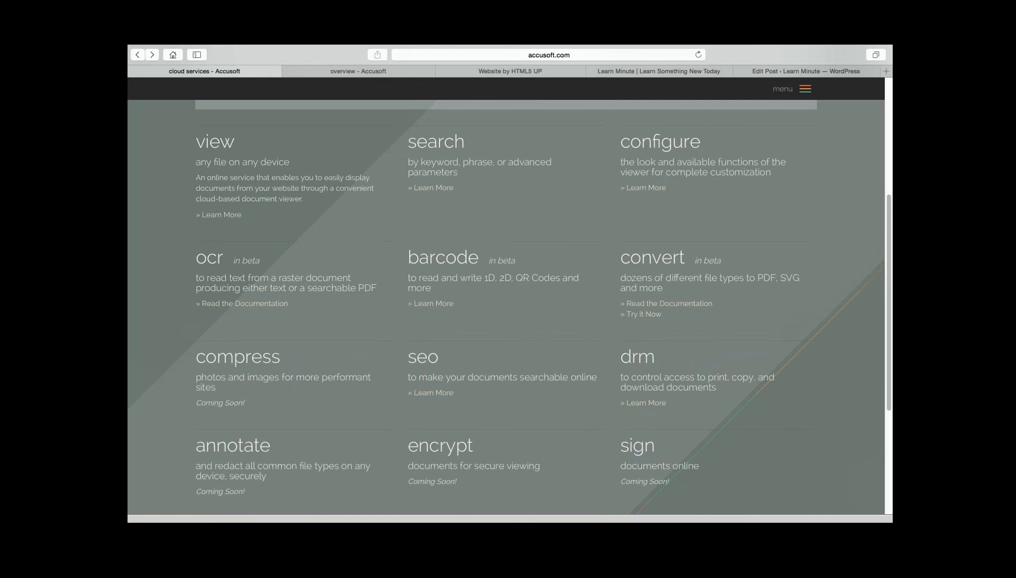
- Switch to the mirrored phone in Reflector, hide the other applications, view the embedded viewer on the mobile site, and return to Safari
key(ctrl+Left)
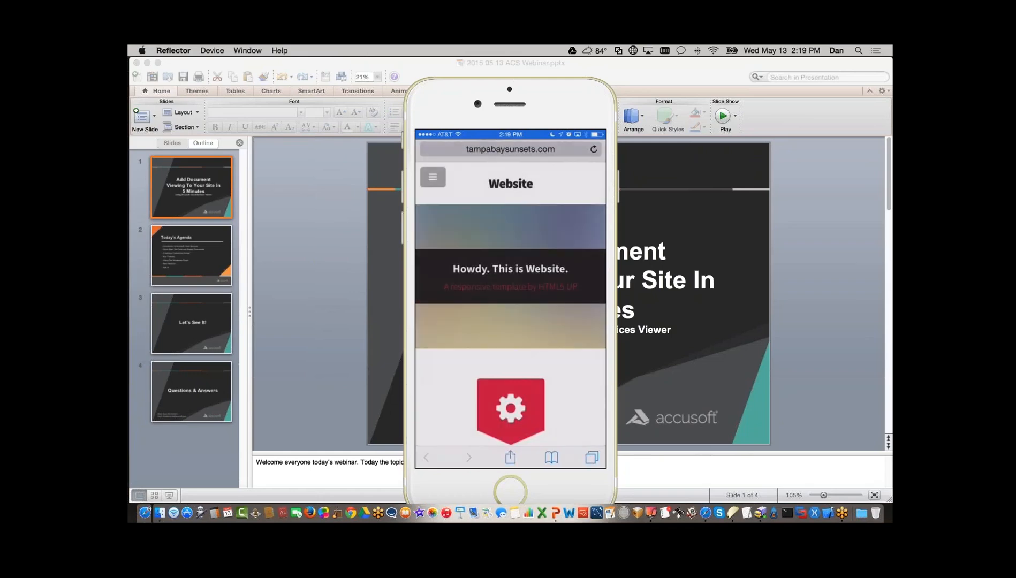
key(alt+super+h)
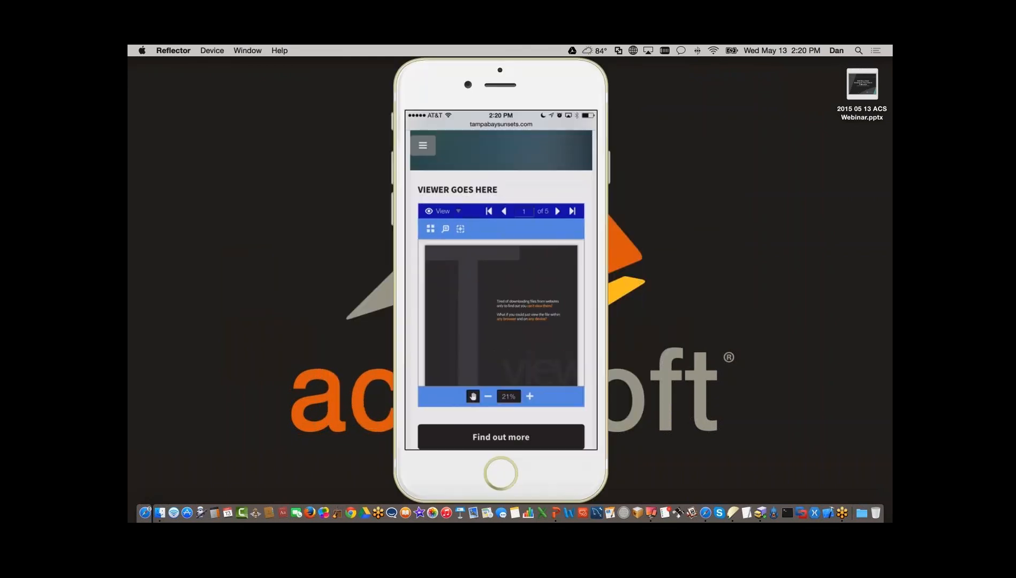
click(706, 513)
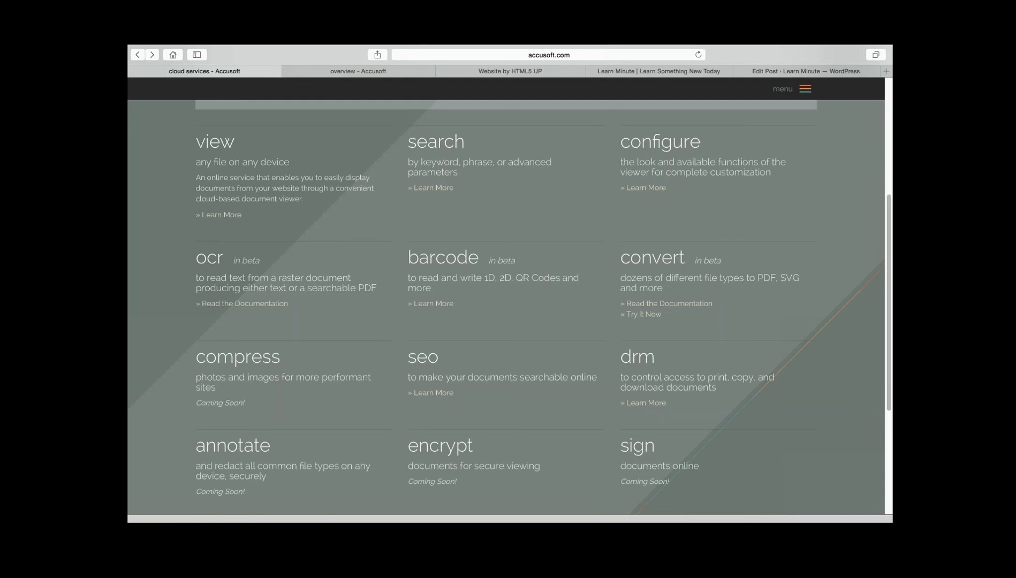
- Go back to the top of the cloud services page and switch from Safari to the desktop
scroll(506, 307, up, 1)
key(ctrl+Left)
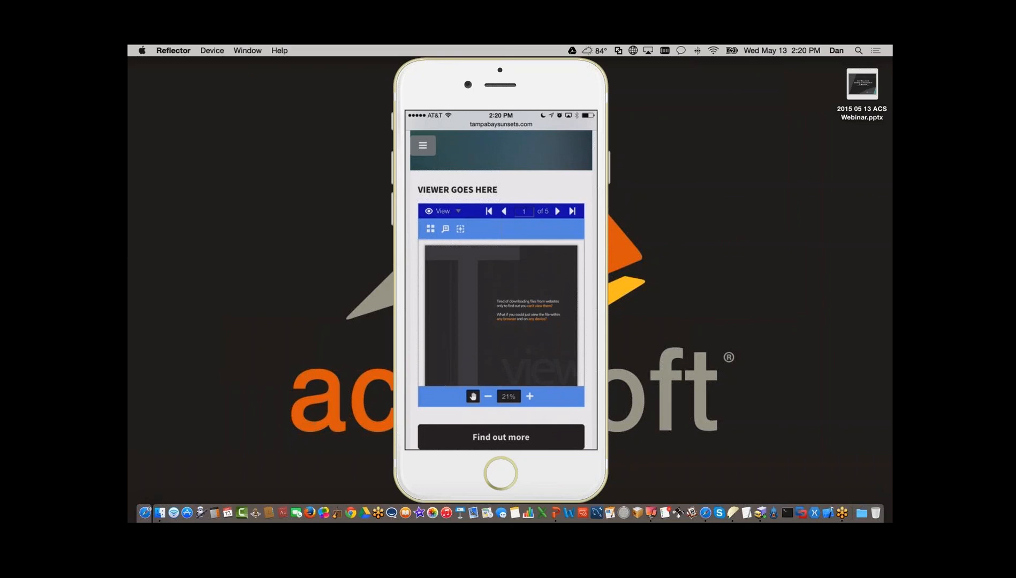
key(ctrl+Right)
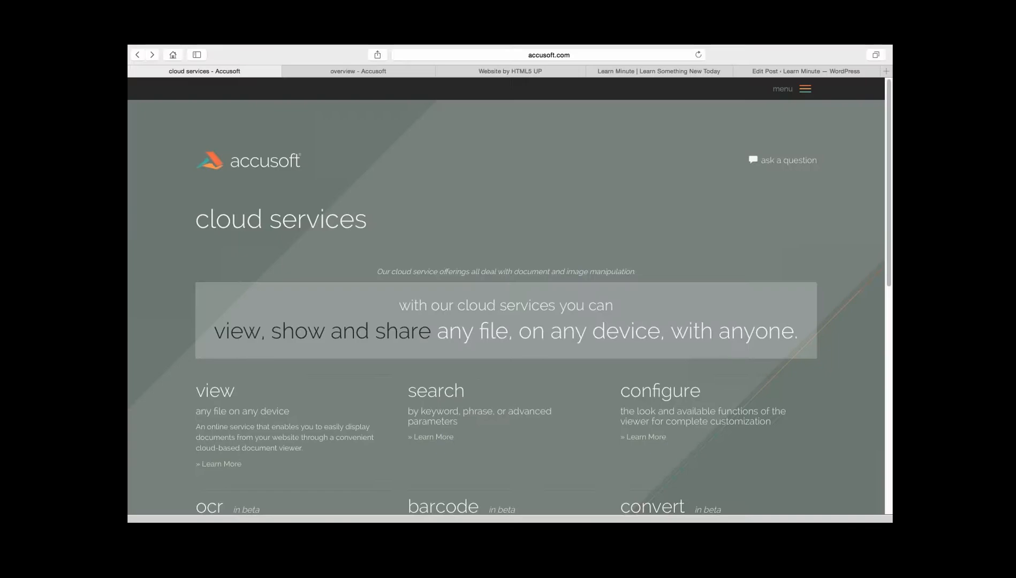
key(ctrl+Left)
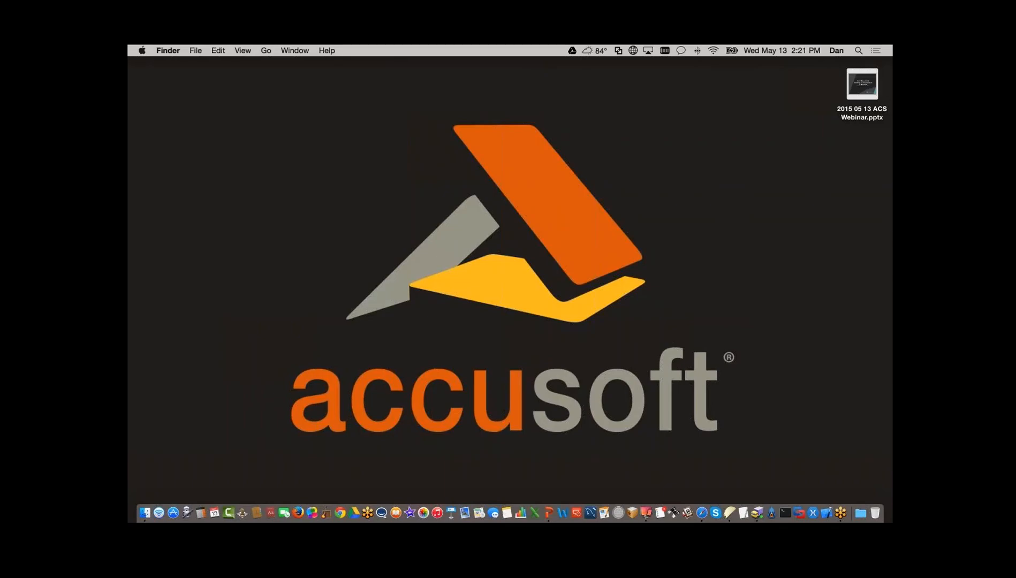